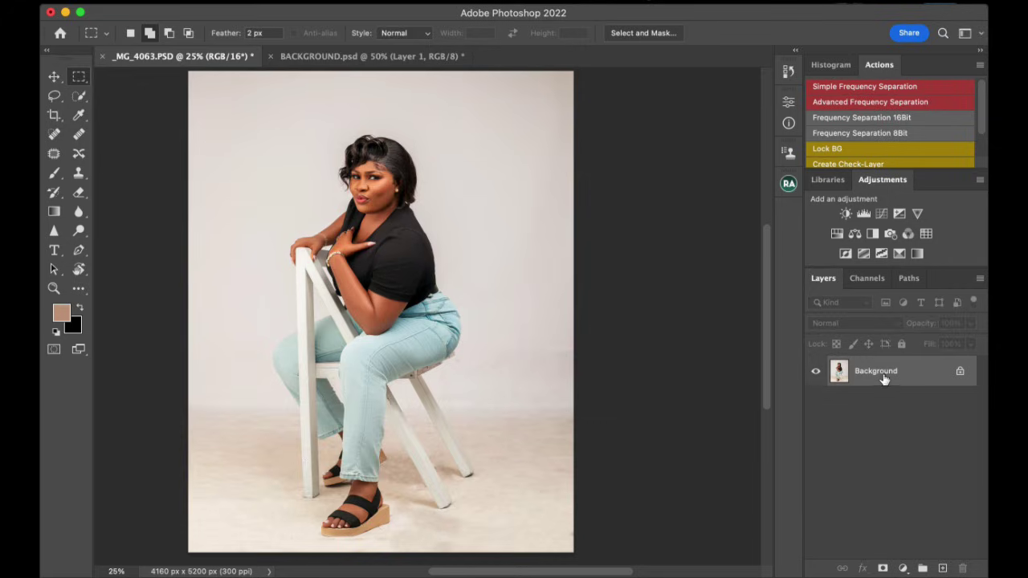
Step: Duplicate the Background layer and place Background copy inside a new Group 1
{"action": "left_click_drag", "start_coordinate": [904, 378], "coordinate": [942, 568]}
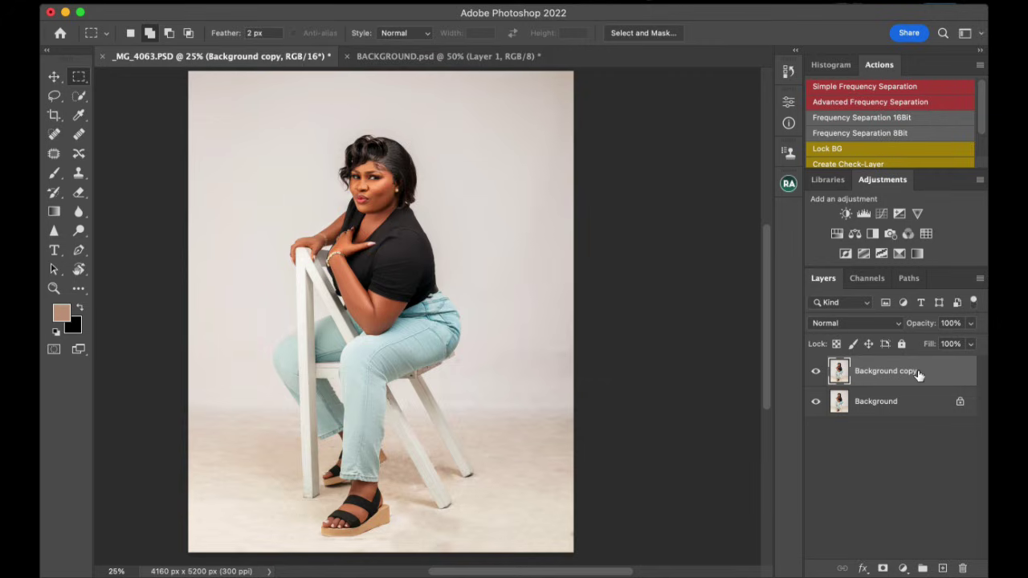
{"action": "left_click_drag", "start_coordinate": [915, 373], "coordinate": [922, 568]}
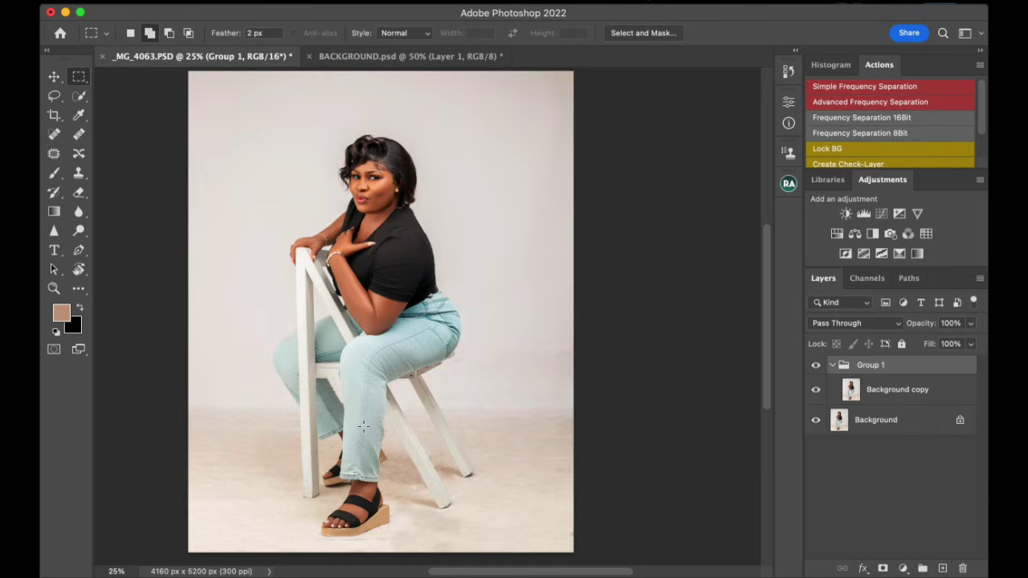
Step: Load the saved 'subject' selection of the woman and chair as Group 1's layer mask
{"action": "left_click", "coordinate": [78, 96]}
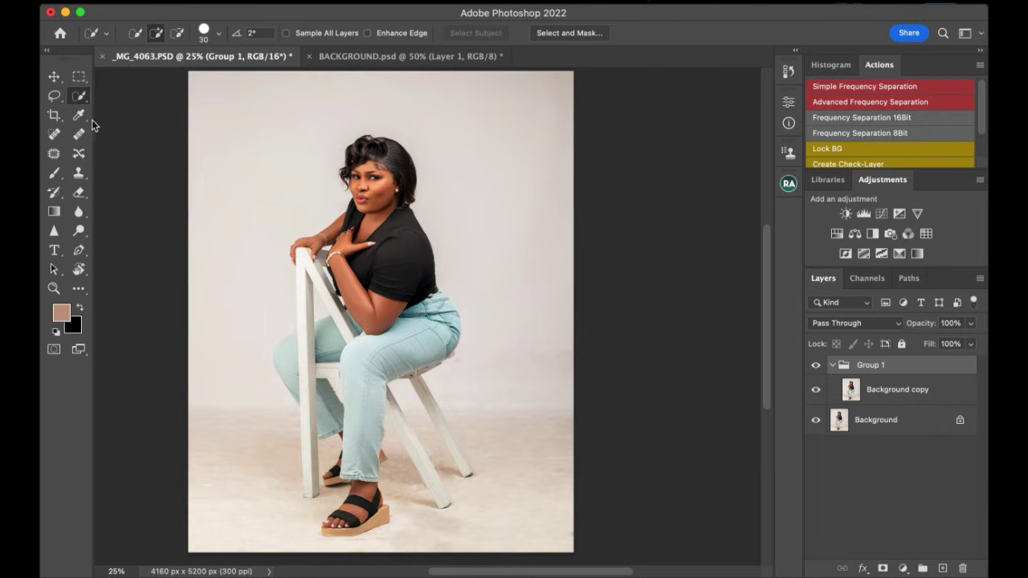
{"action": "right_click", "coordinate": [287, 173]}
{"action": "left_click", "coordinate": [360, 371]}
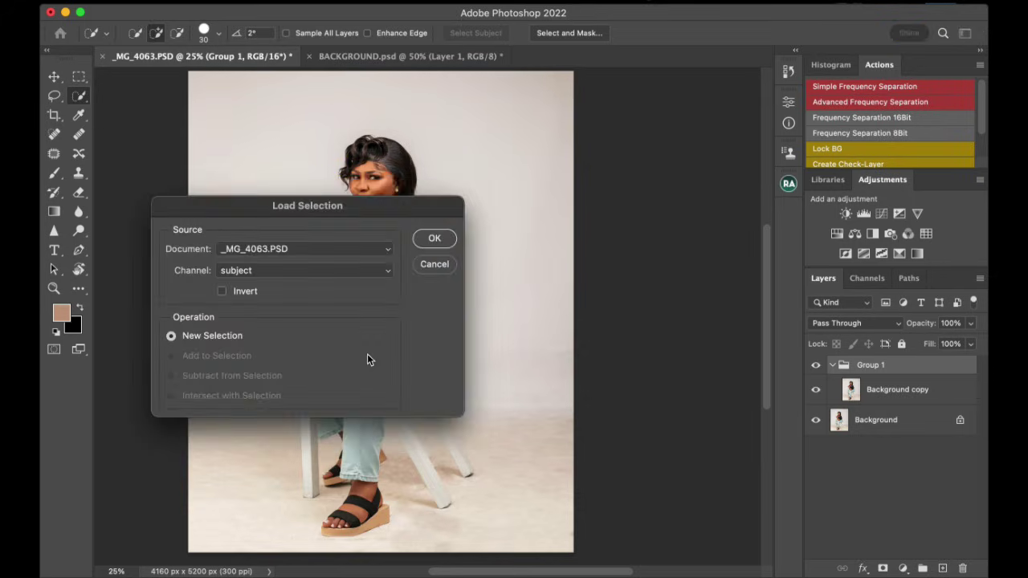
{"action": "left_click", "coordinate": [423, 239]}
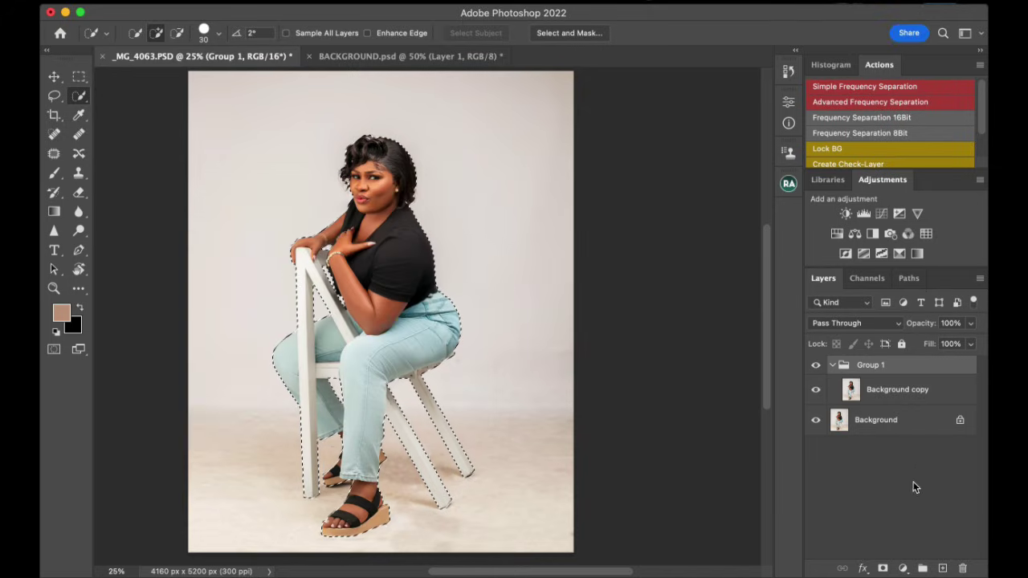
{"action": "left_click", "coordinate": [884, 569]}
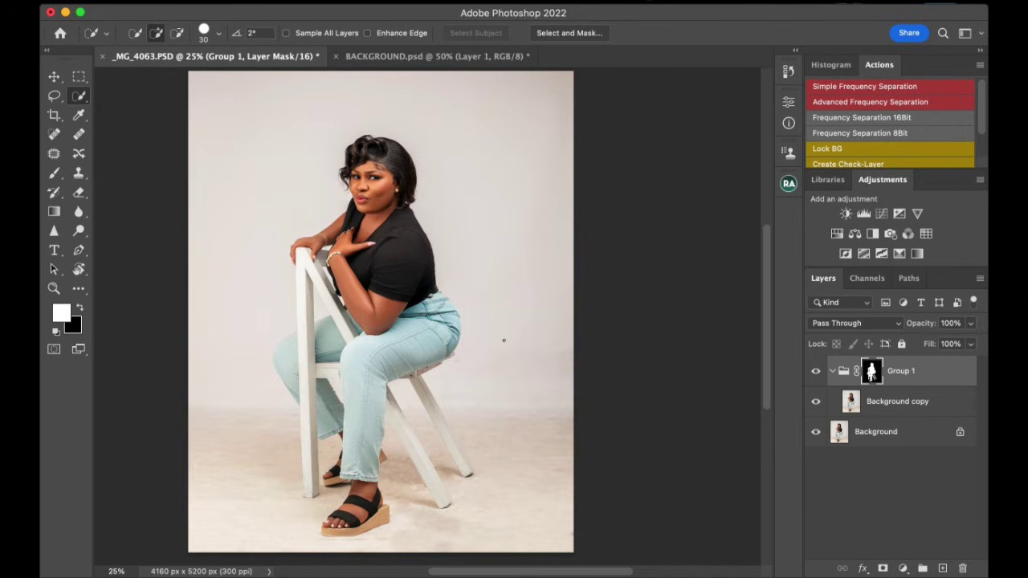
Step: Invert Group 1's mask, then drag the BACKGROUND.psd cloud layer into _MG_4063.PSD
{"action": "key", "text": "super+i"}
{"action": "left_click", "coordinate": [874, 406]}
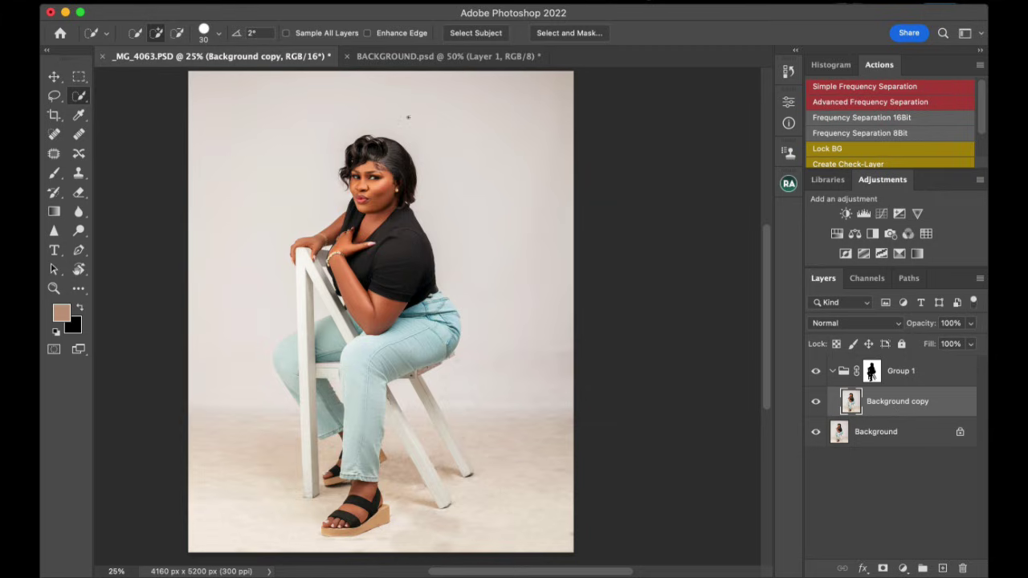
{"action": "left_click", "coordinate": [398, 56]}
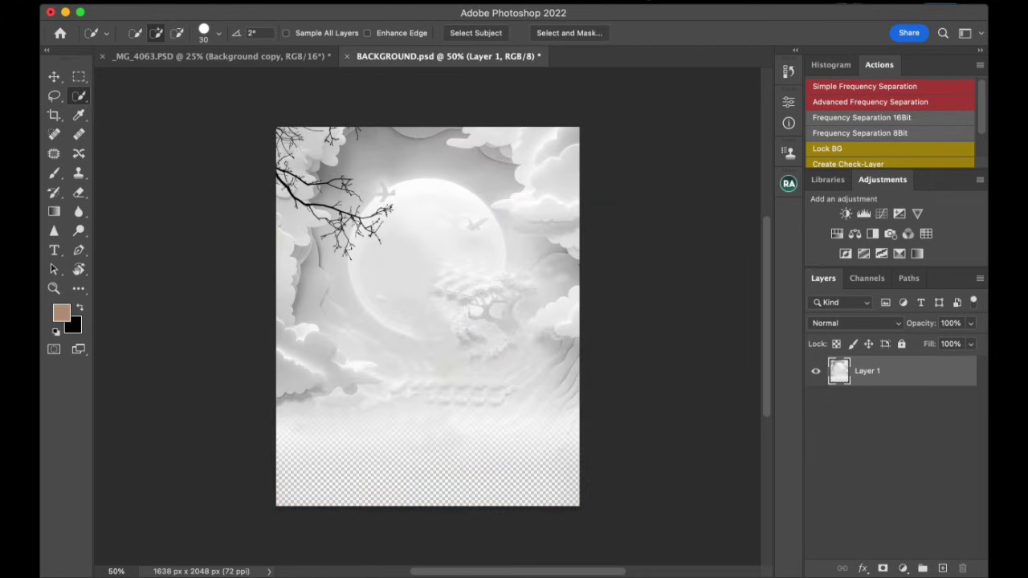
{"action": "left_click", "coordinate": [54, 77]}
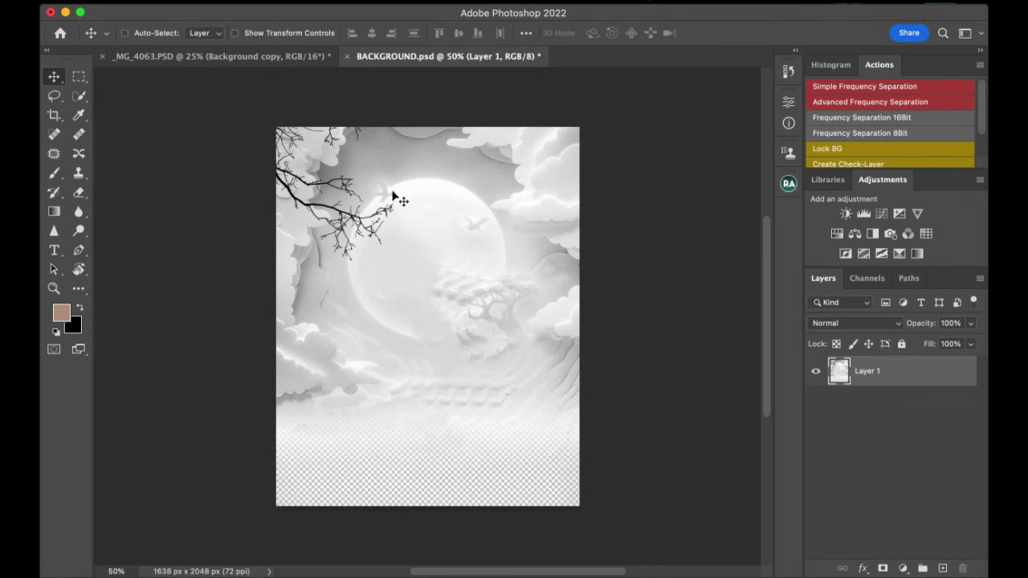
{"action": "left_click_drag", "start_coordinate": [429, 263], "coordinate": [317, 217]}
Step: Accept the bit-depth and profile conversions, then scale the cloud Layer 1 to about 257%, centred
{"action": "left_click", "coordinate": [551, 249]}
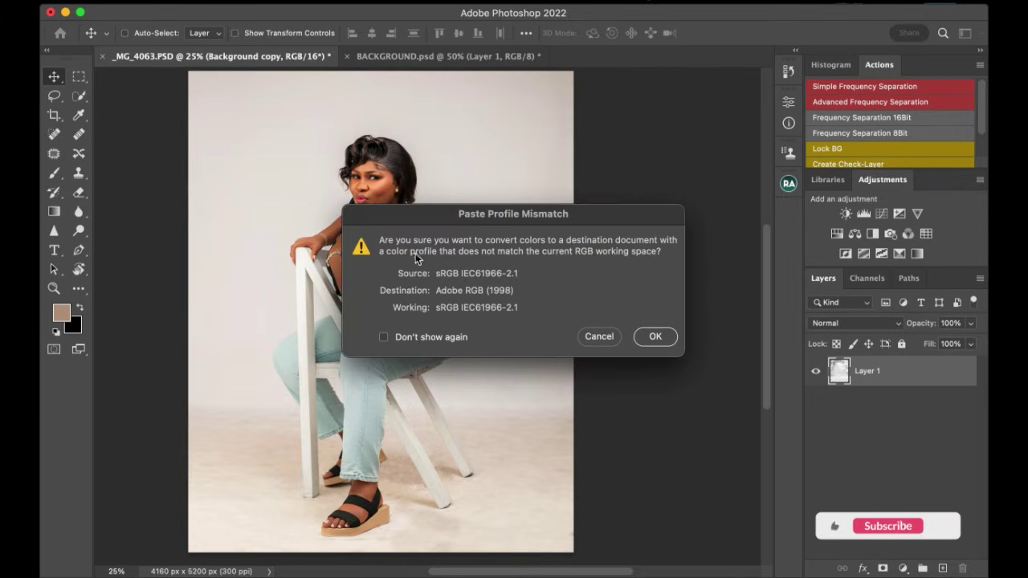
{"action": "left_click", "coordinate": [656, 335]}
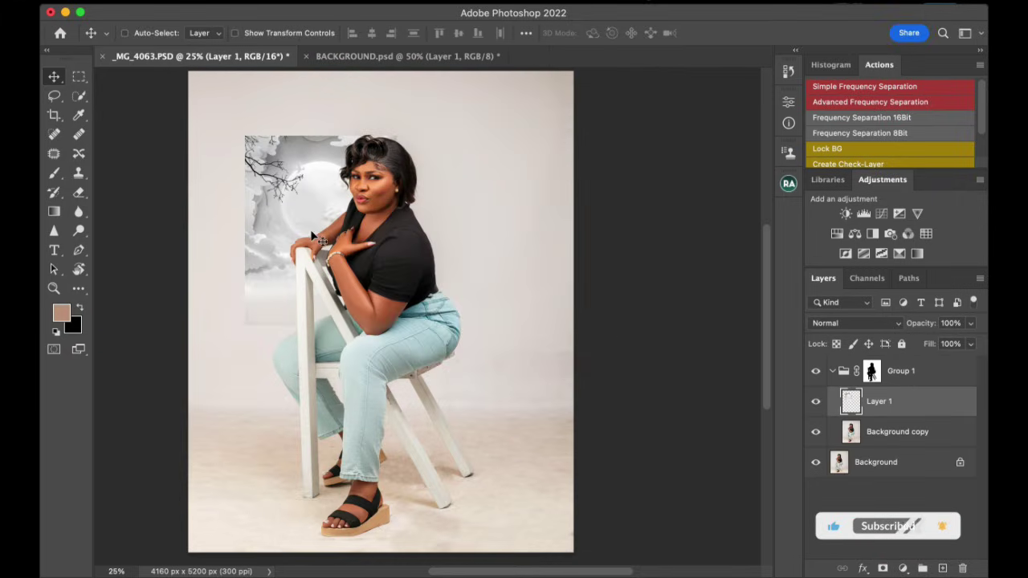
{"action": "key", "text": "super"}
{"action": "key", "text": "super+t"}
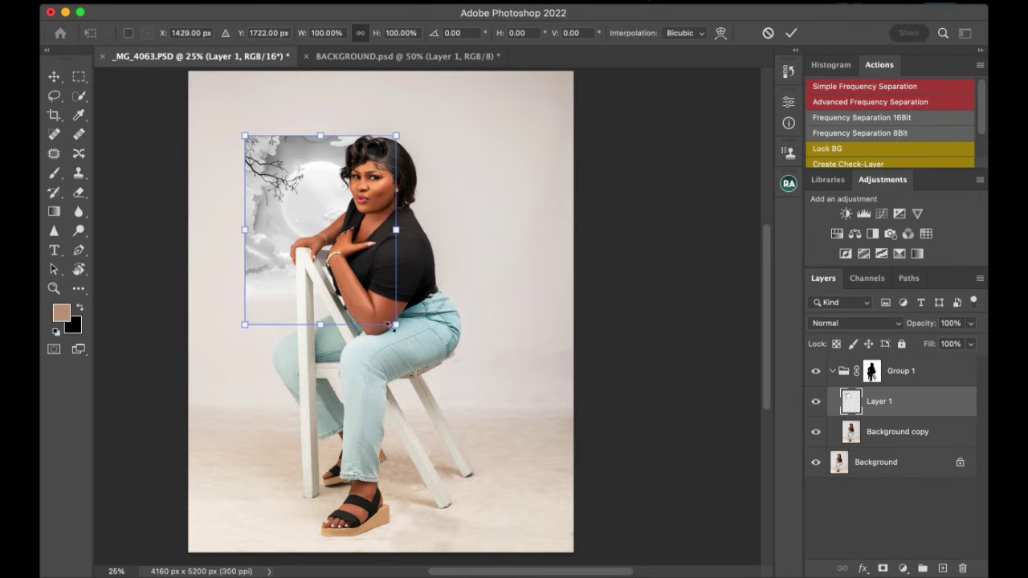
{"action": "left_click_drag", "start_coordinate": [395, 325], "coordinate": [550, 518]}
{"action": "left_click_drag", "start_coordinate": [243, 135], "coordinate": [160, 94]}
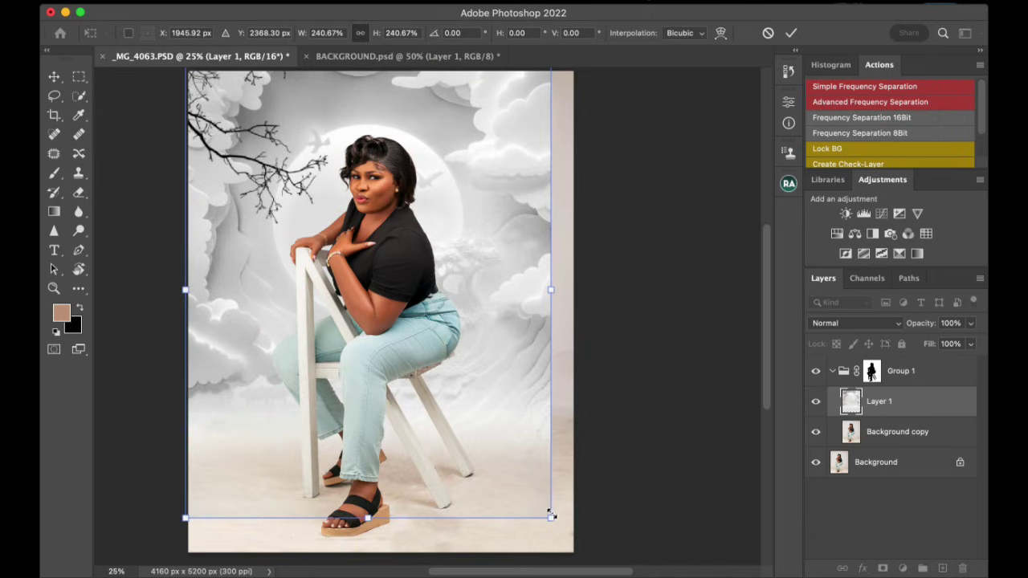
{"action": "left_click_drag", "start_coordinate": [551, 518], "coordinate": [586, 540]}
{"action": "left_click_drag", "start_coordinate": [514, 445], "coordinate": [517, 435]}
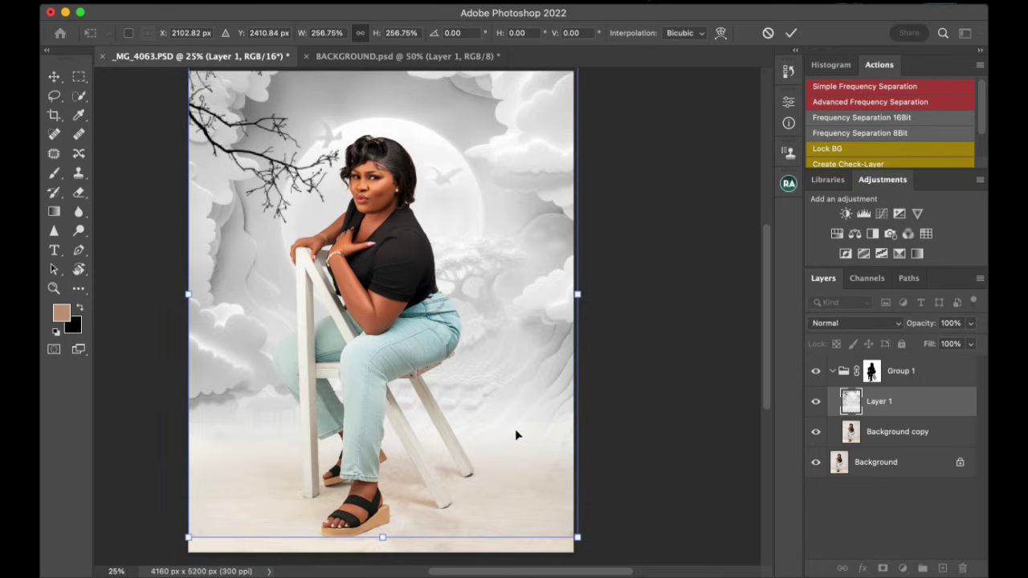
{"action": "left_click", "coordinate": [790, 33]}
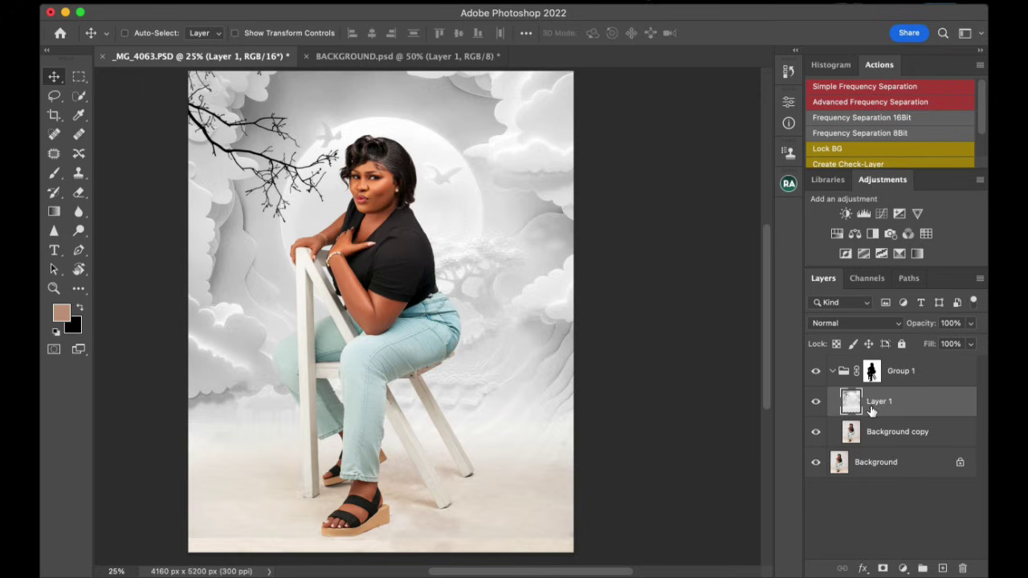
Step: On Background copy, blend the floor around the chair legs with the Mixer Brush at sizes 200–700
{"action": "left_click", "coordinate": [870, 435]}
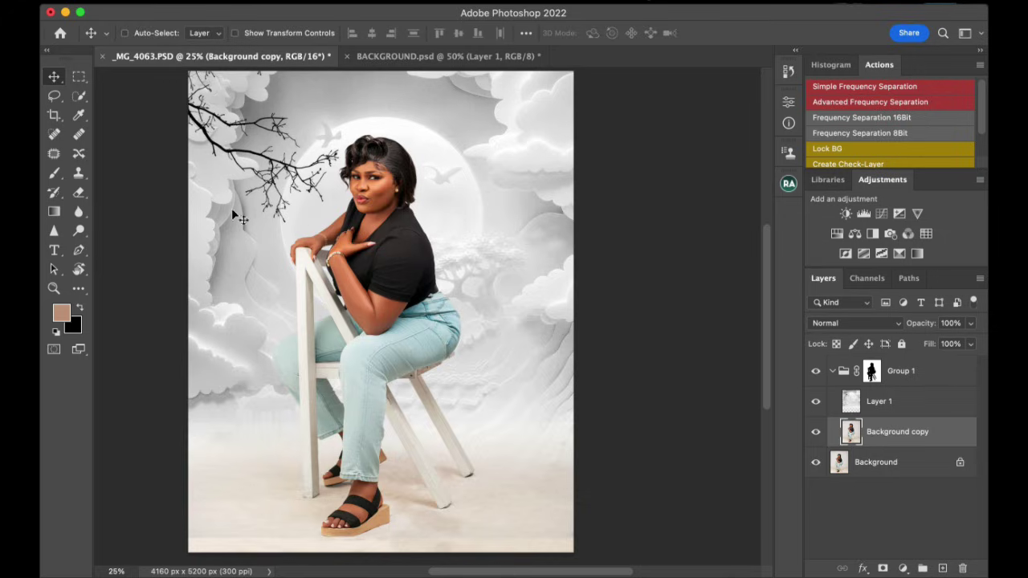
{"action": "key", "text": "b"}
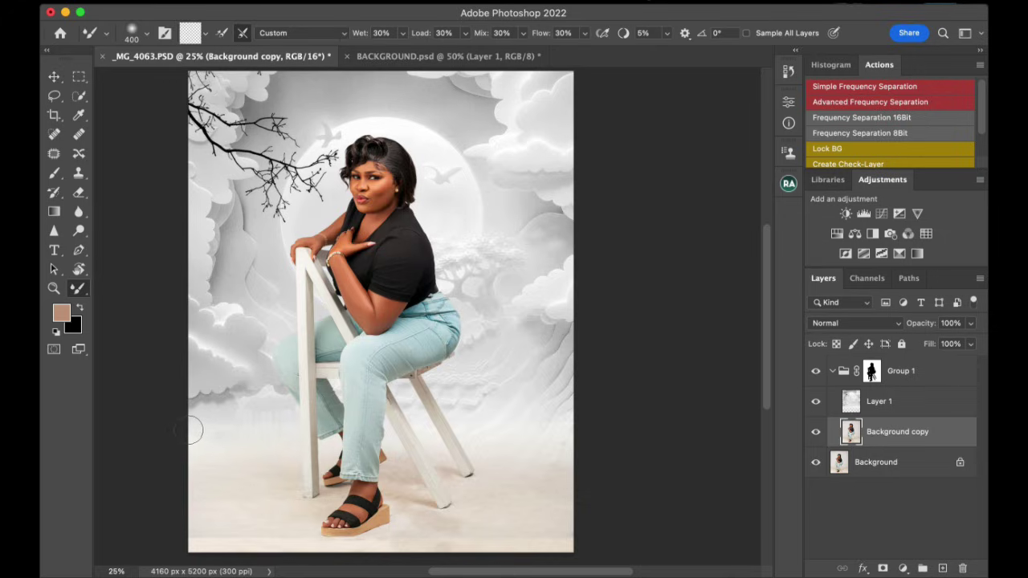
{"action": "key", "text": "bracketright"}
{"action": "key", "text": "bracketleft"}
{"action": "key", "text": "bracketleft"}
{"action": "key", "text": "bracketleft"}
{"action": "key", "text": "bracketleft"}
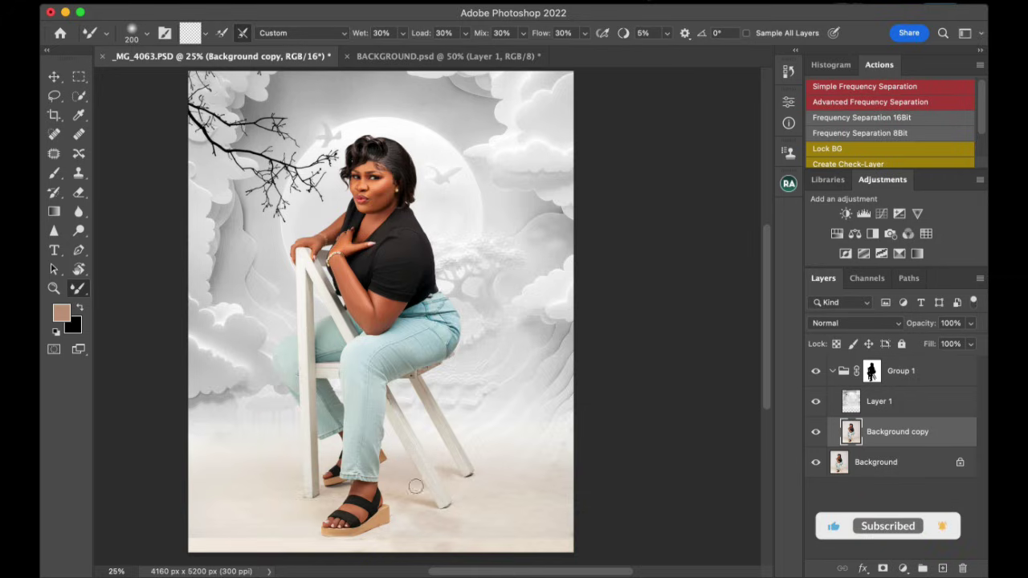
{"action": "key", "text": "bracketright"}
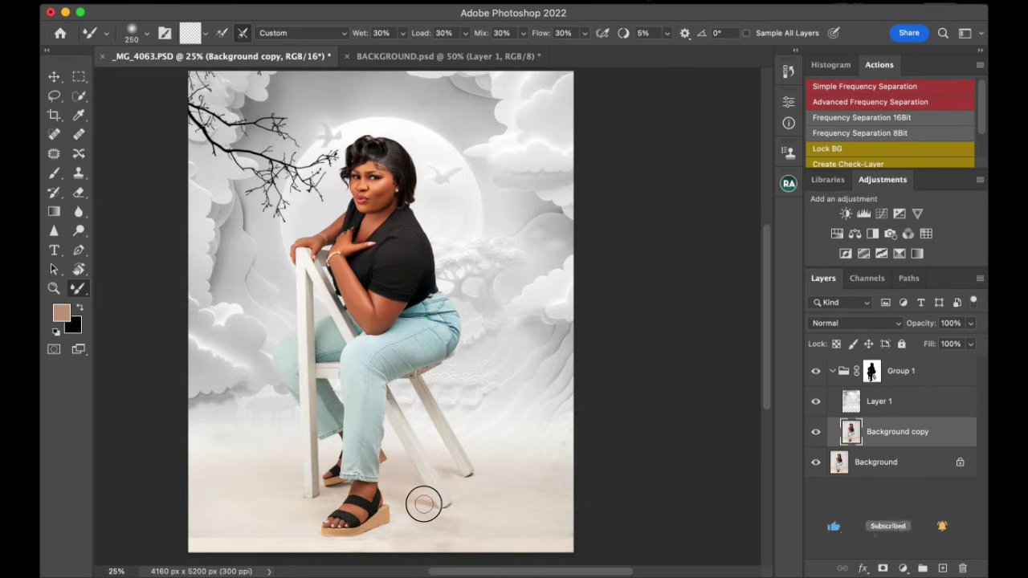
{"action": "key", "text": "bracketleft"}
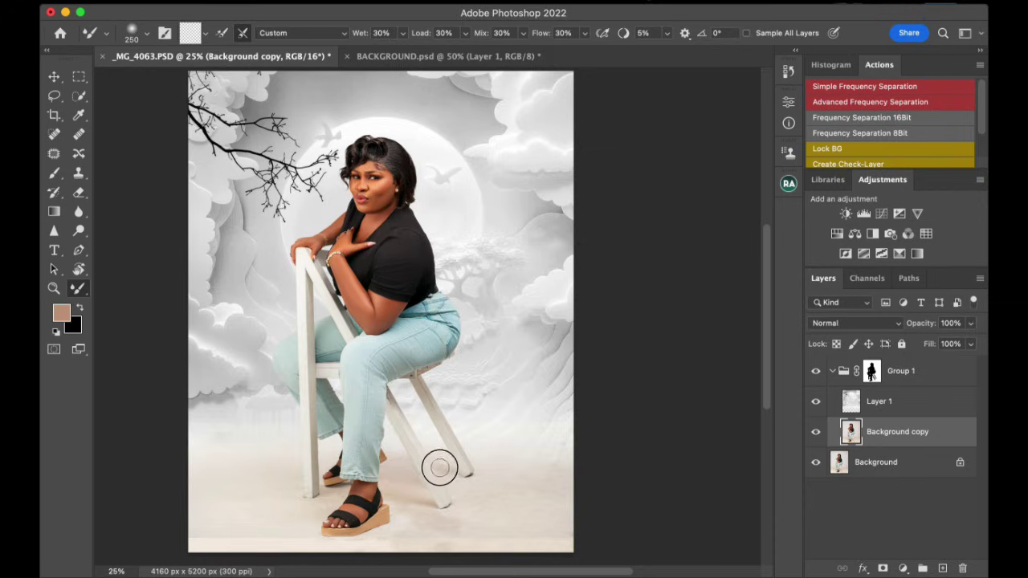
{"action": "key", "text": "bracketright"}
{"action": "key", "text": "bracketright"}
{"action": "key", "text": "bracketright"}
{"action": "key", "text": "bracketright"}
{"action": "key", "text": "bracketright"}
{"action": "key", "text": "bracketright"}
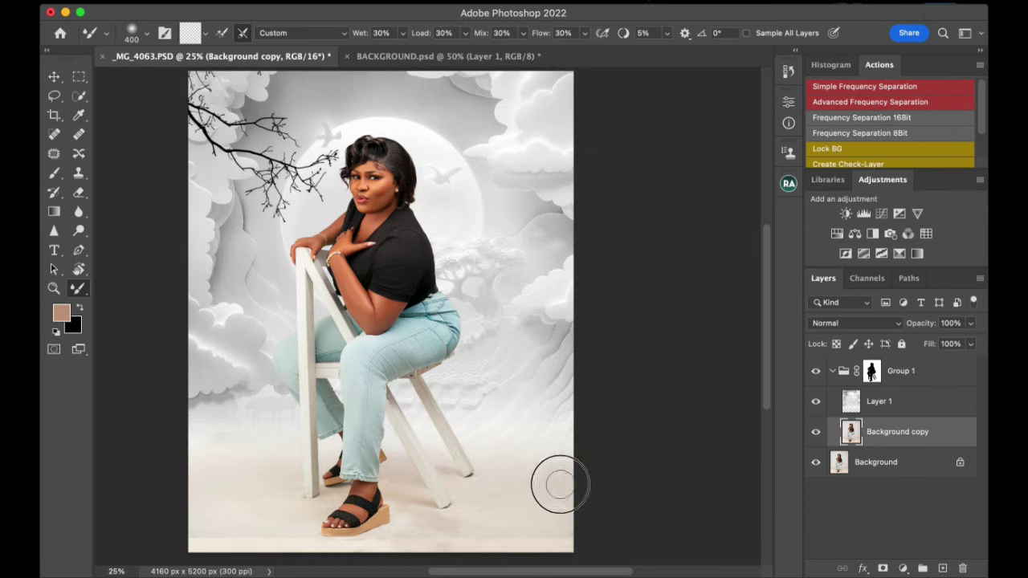
{"action": "key", "text": "bracketright"}
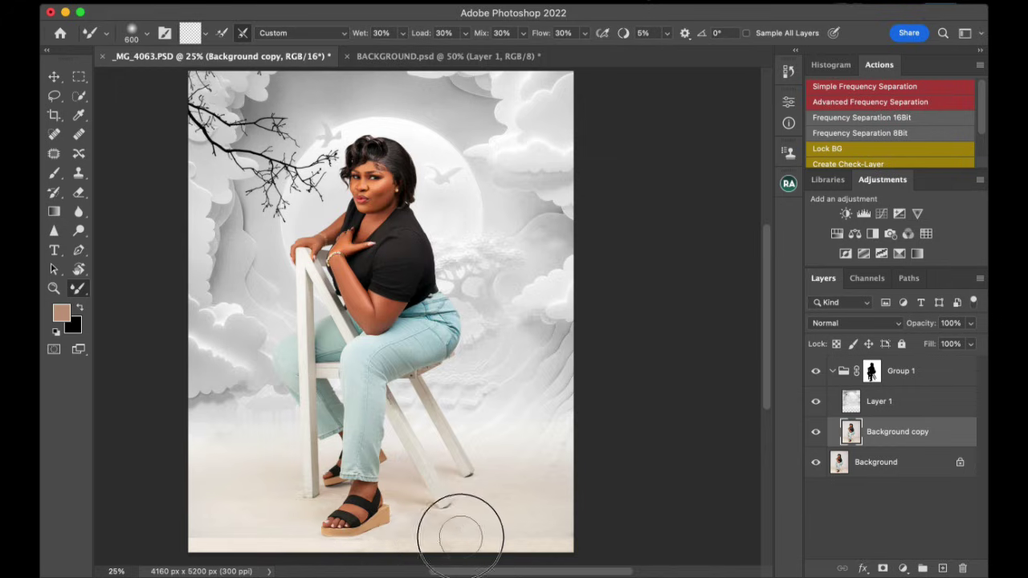
{"action": "key", "text": "bracketright"}
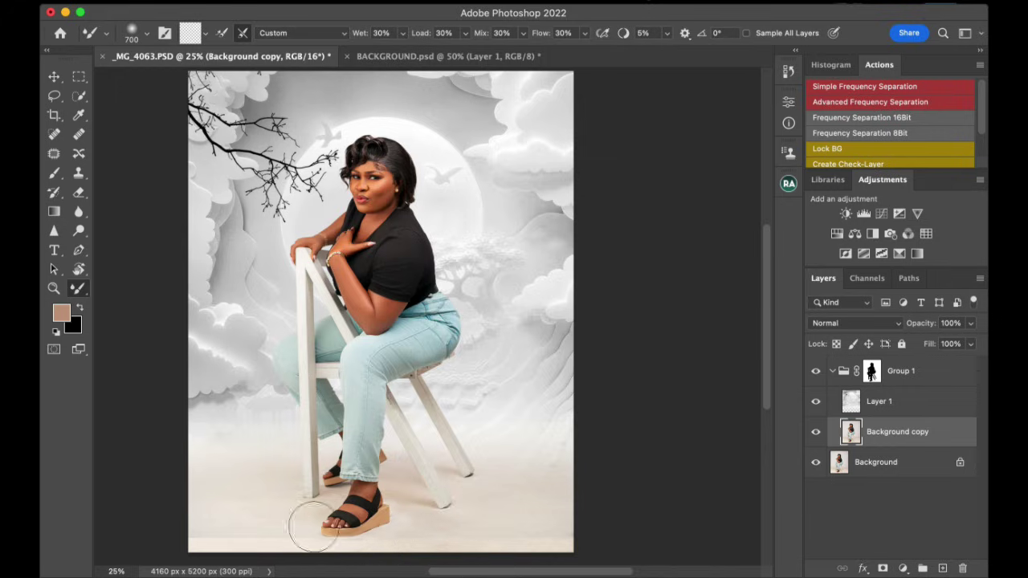
{"action": "left_click_drag", "start_coordinate": [298, 528], "coordinate": [313, 506]}
{"action": "key", "text": "bracketleft"}
{"action": "key", "text": "bracketleft"}
{"action": "key", "text": "bracketleft"}
{"action": "key", "text": "bracketleft"}
{"action": "key", "text": "bracketleft"}
{"action": "key", "text": "bracketleft"}
{"action": "key", "text": "bracketleft"}
{"action": "key", "text": "bracketright"}
{"action": "key", "text": "bracketright"}
{"action": "key", "text": "bracketright"}
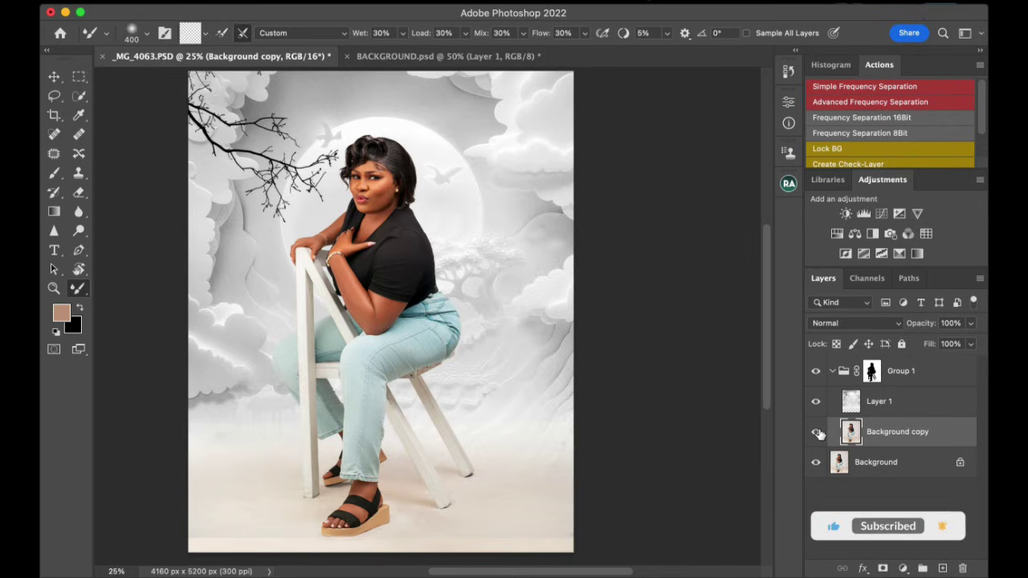
Step: Add a default Black & White adjustment layer above Background copy in Group 1
{"action": "left_click", "coordinate": [873, 234]}
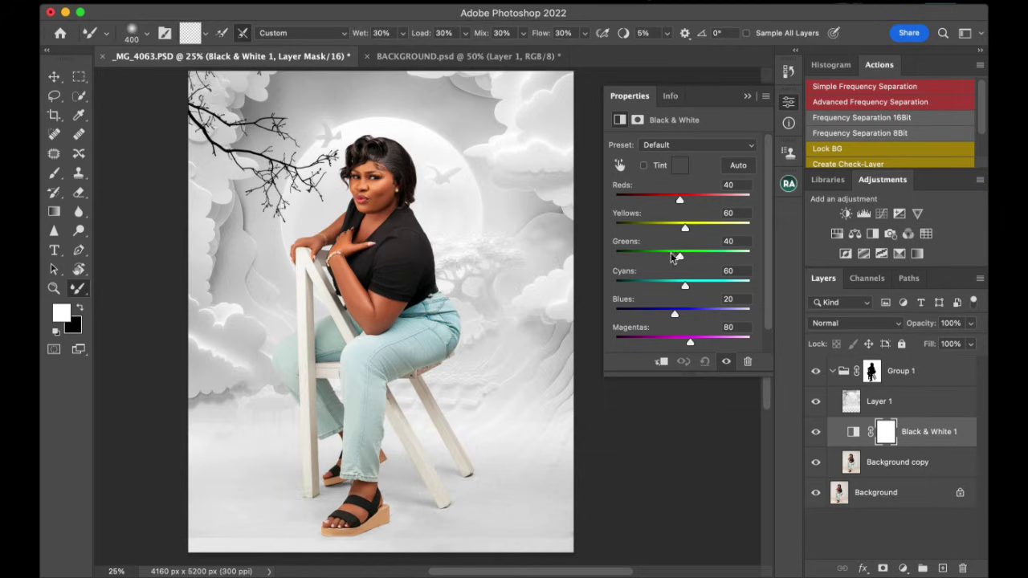
{"action": "left_click", "coordinate": [747, 97]}
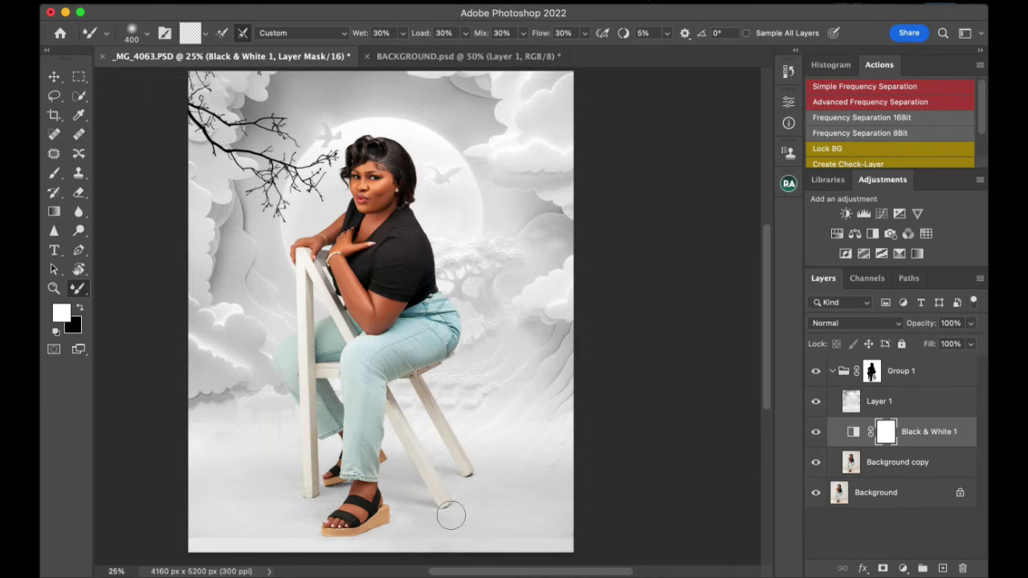
Step: Add a Brightness/Contrast adjustment layer with Brightness raised to 12
{"action": "left_click", "coordinate": [844, 214]}
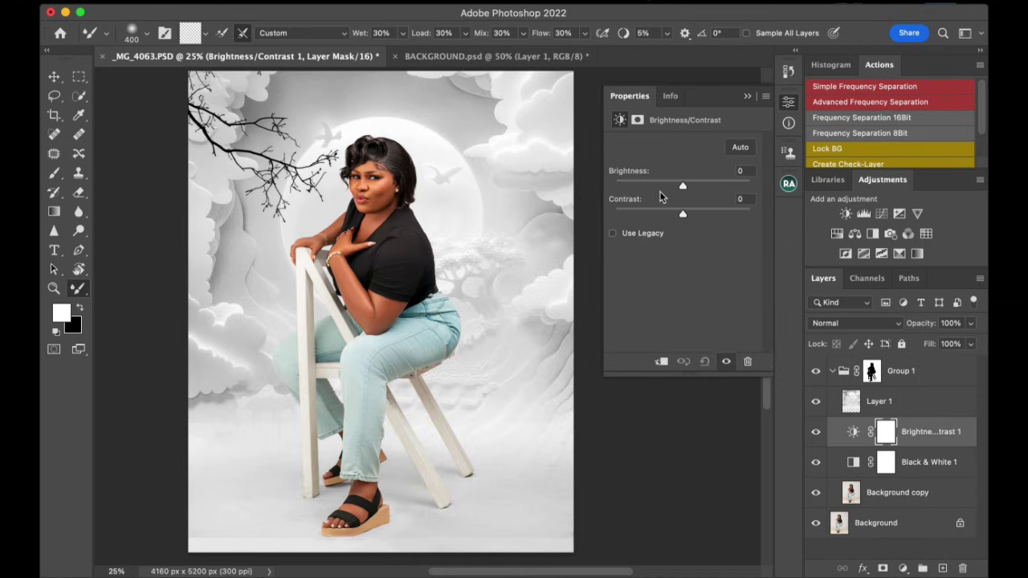
{"action": "left_click_drag", "start_coordinate": [683, 187], "coordinate": [688, 190]}
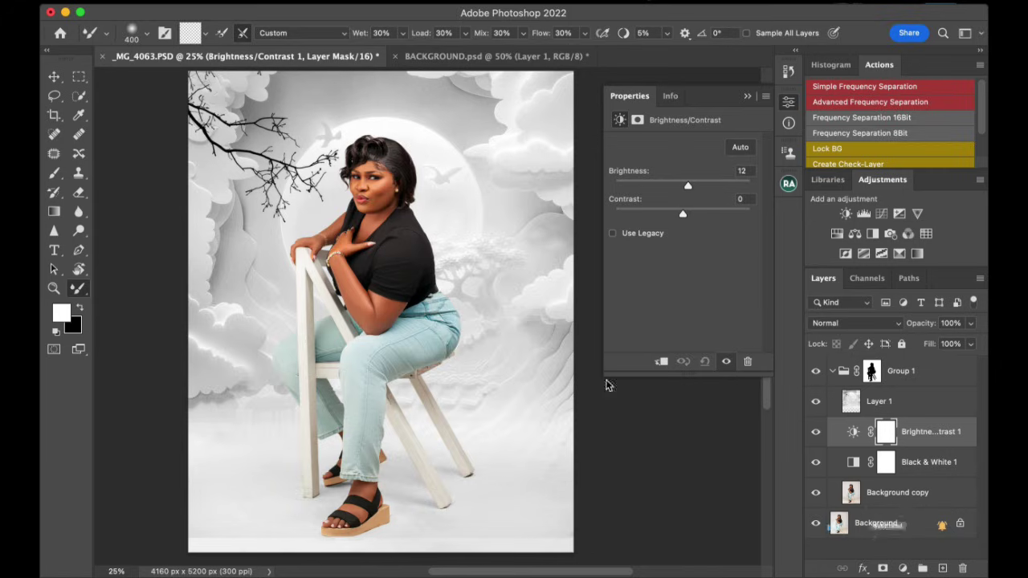
{"action": "left_click", "coordinate": [747, 95]}
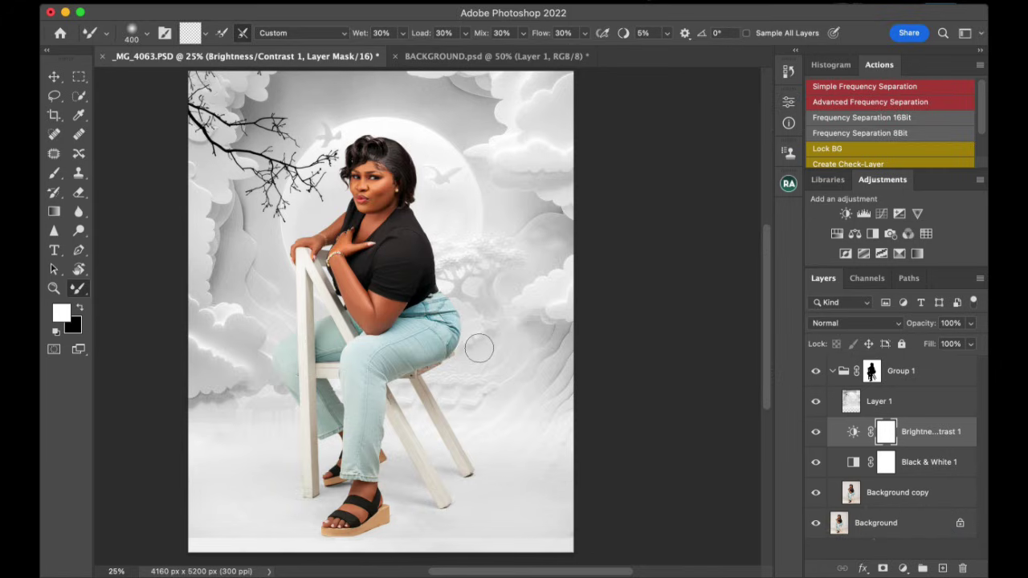
Step: Zoom in and out to inspect the full cloud composite around the seated woman
{"action": "scroll", "coordinate": [479, 347], "scroll_direction": "down", "scroll_amount": 1}
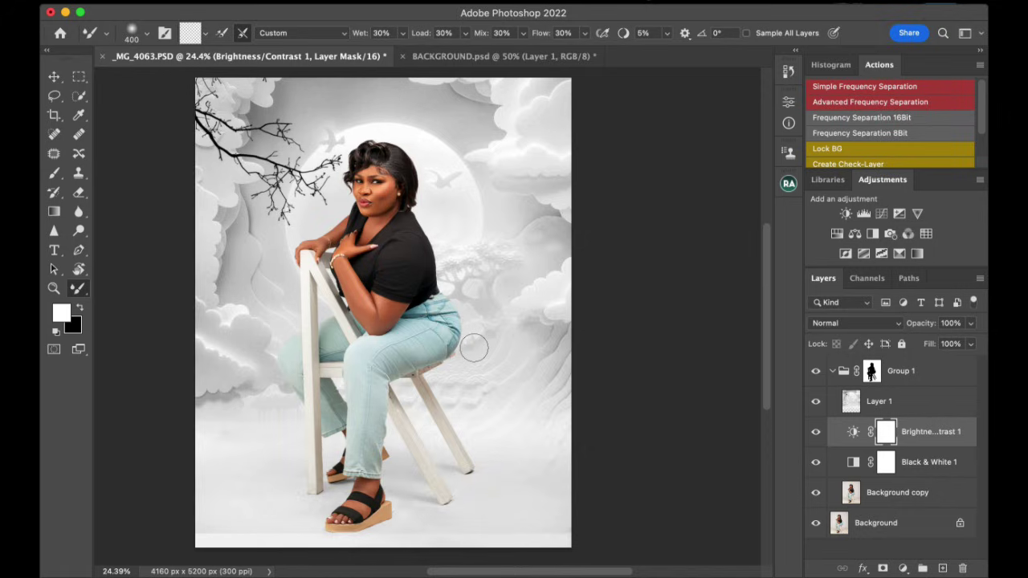
{"action": "scroll", "coordinate": [265, 133], "scroll_direction": "up", "scroll_amount": 5}
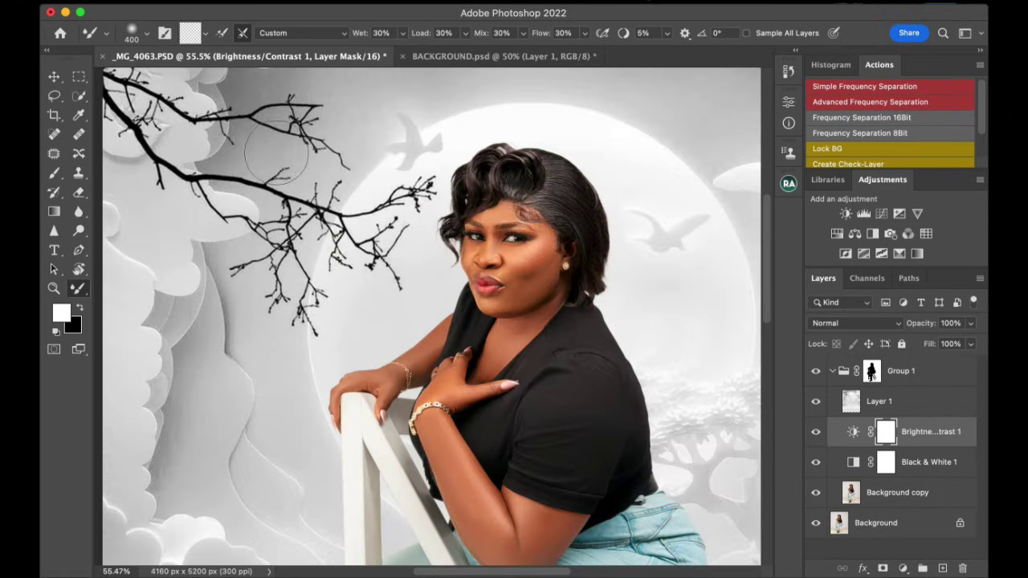
{"action": "scroll", "coordinate": [277, 156], "scroll_direction": "down", "scroll_amount": 1}
{"action": "scroll", "coordinate": [281, 185], "scroll_direction": "down", "scroll_amount": 4}
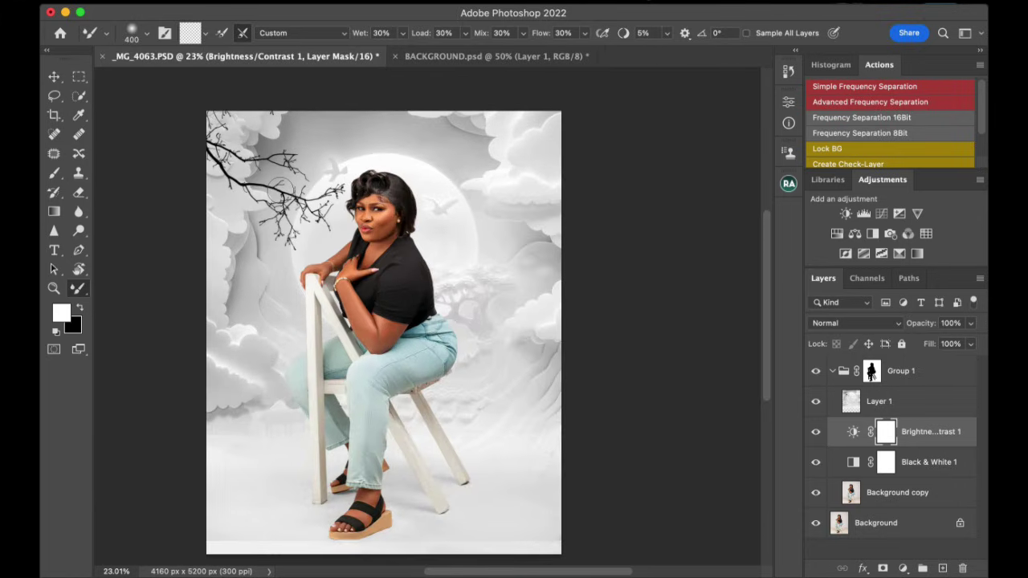
Step: Apply a Gaussian Blur with radius 5 pixels to the cloud backdrop on Layer 1
{"action": "left_click", "coordinate": [879, 405]}
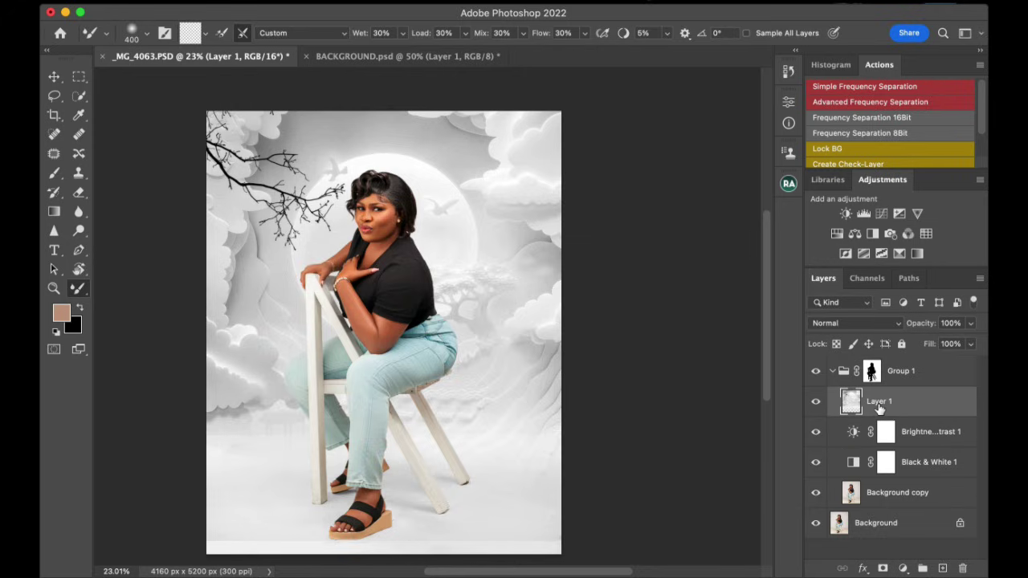
{"action": "left_click", "coordinate": [396, 2]}
{"action": "mouse_move", "coordinate": [417, 185]}
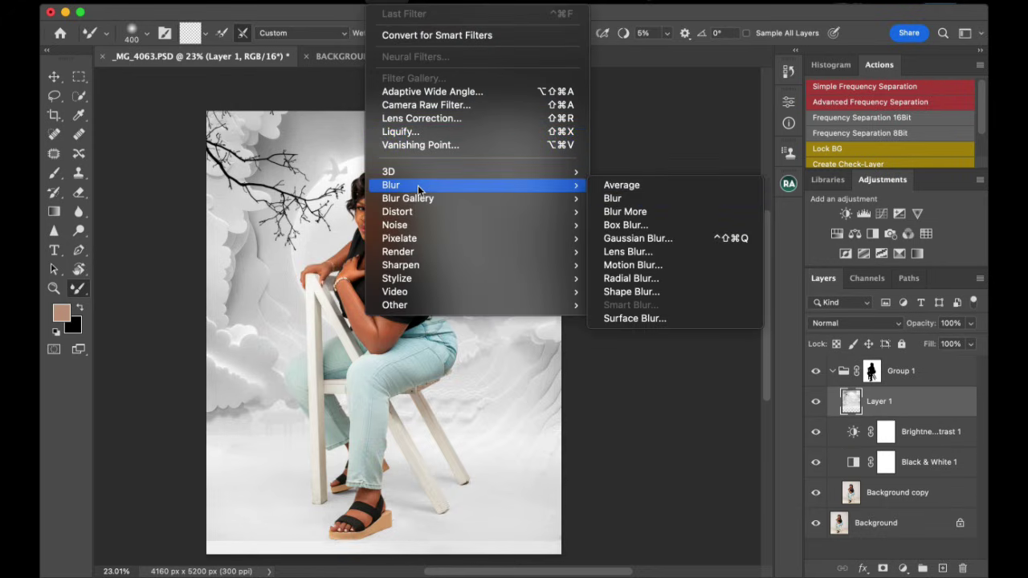
{"action": "left_click", "coordinate": [675, 238]}
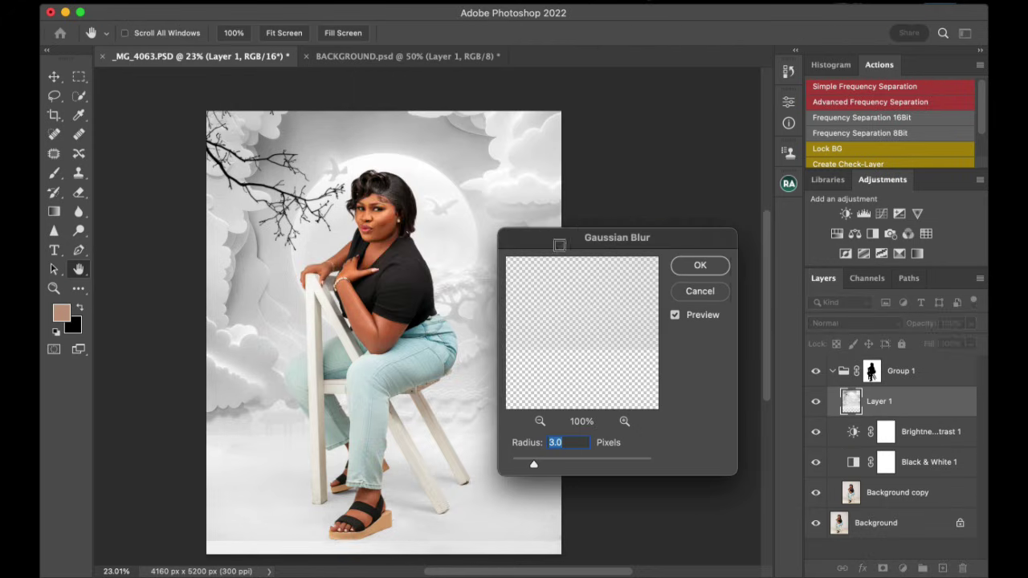
{"action": "type", "text": "5"}
{"action": "left_click", "coordinate": [699, 265]}
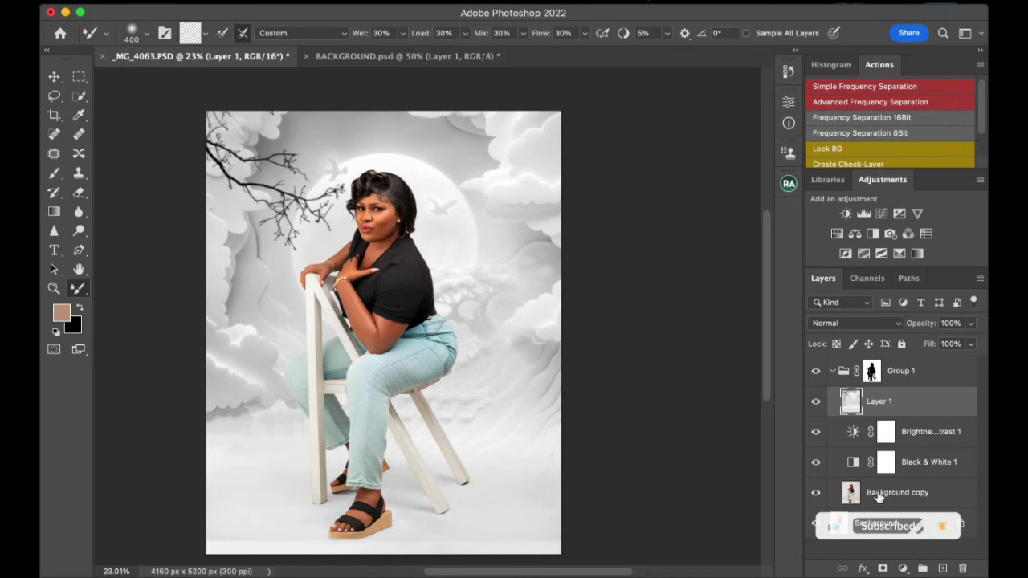
Step: Hide the backdrop and adjustment layers, then select only the woman and chair from Group 1's mask
{"action": "left_click", "coordinate": [851, 493]}
{"action": "left_click_drag", "start_coordinate": [814, 466], "coordinate": [815, 399]}
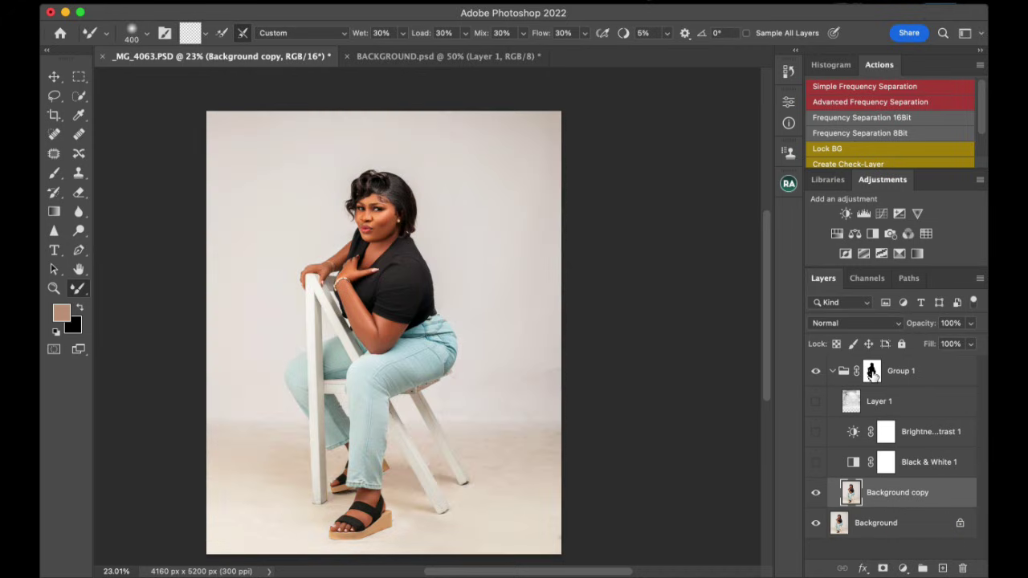
{"action": "left_click", "coordinate": [873, 374], "text": "super"}
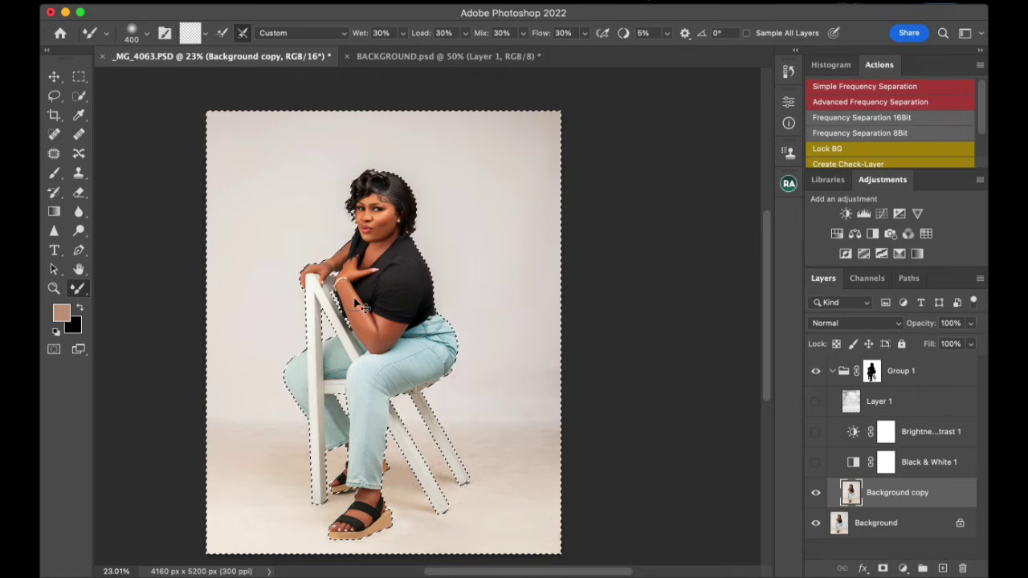
{"action": "key", "text": "super+shift+i"}
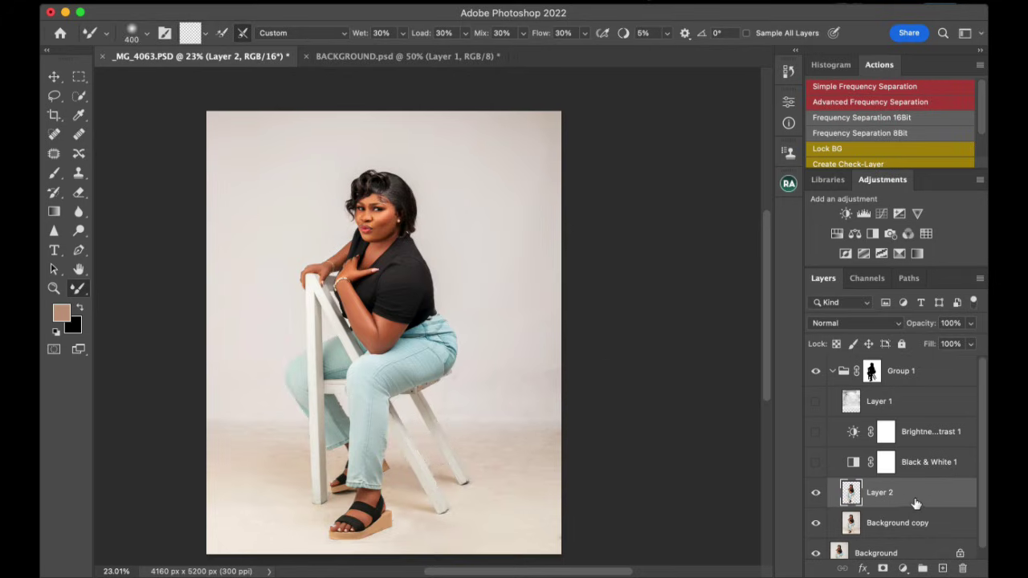
Step: Move Layer 2 into Group 1, flip it vertically, and position it below the sandals
{"action": "left_click_drag", "start_coordinate": [915, 502], "coordinate": [905, 400]}
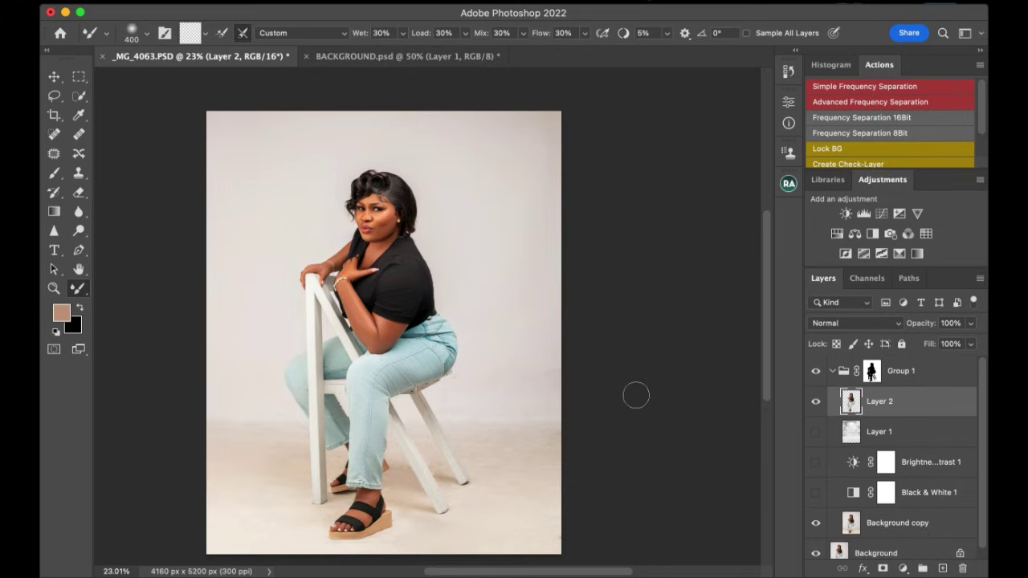
{"action": "key", "text": "ctrl+t"}
{"action": "right_click", "coordinate": [416, 376]}
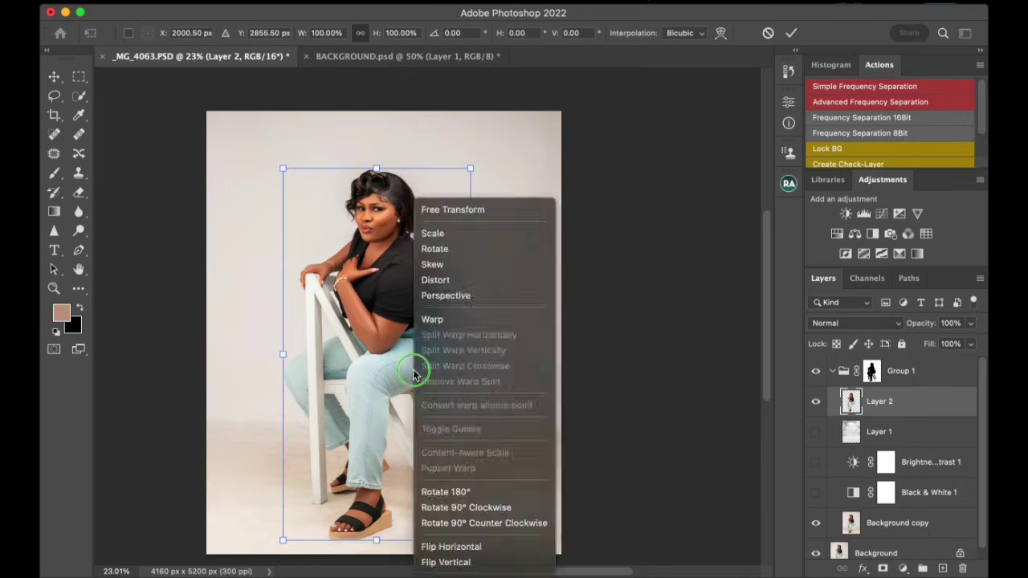
{"action": "left_click", "coordinate": [425, 562]}
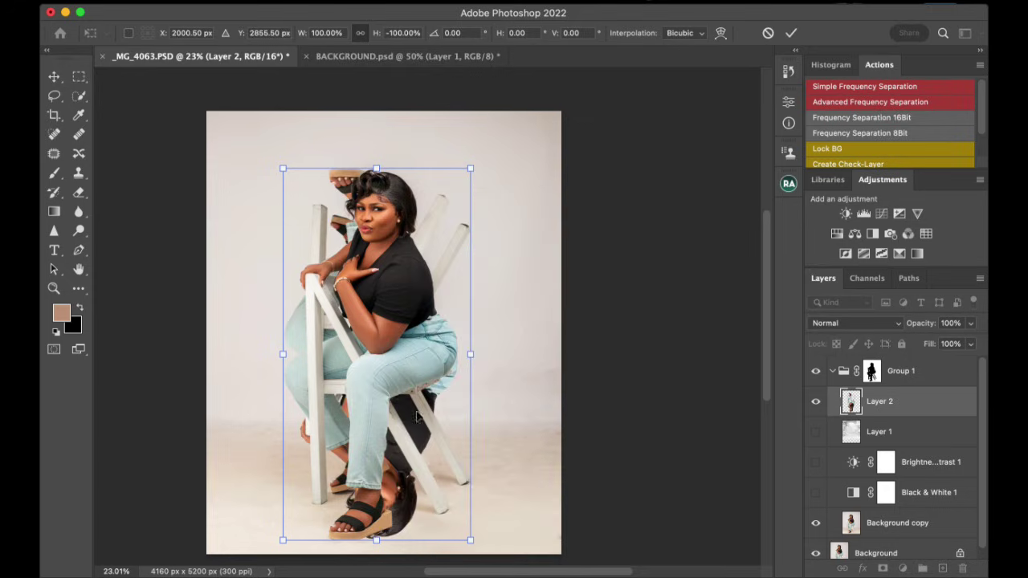
{"action": "left_click_drag", "start_coordinate": [406, 313], "coordinate": [425, 560]}
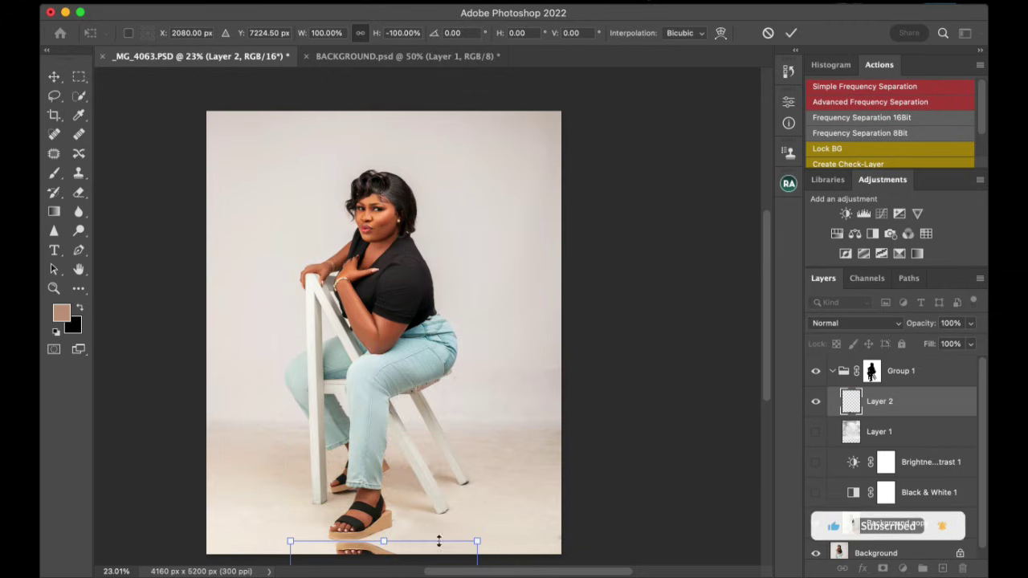
{"action": "left_click", "coordinate": [791, 33]}
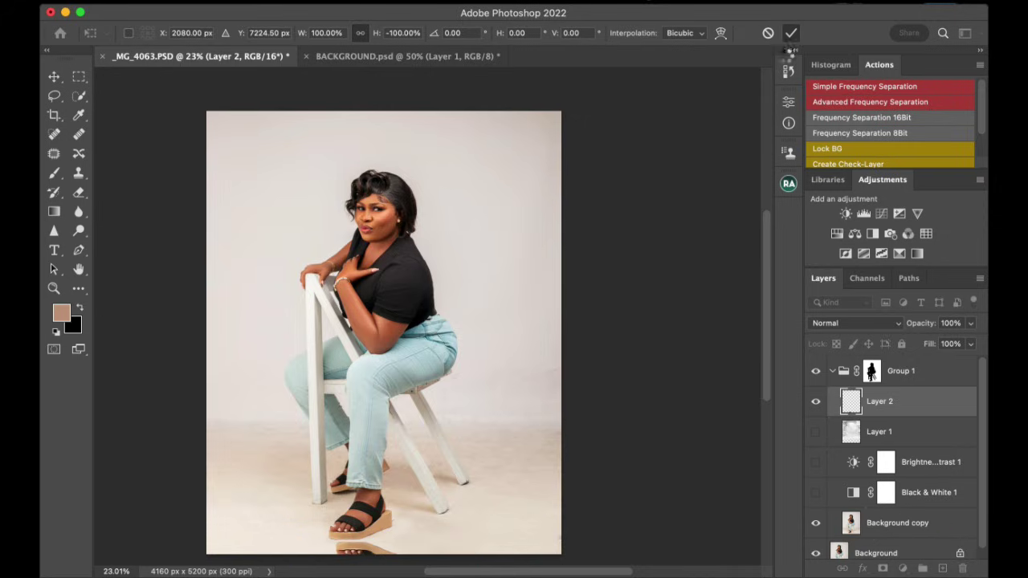
Step: Fade the Layer 2 reflection to 35% opacity and 45% fill
{"action": "left_click", "coordinate": [952, 322]}
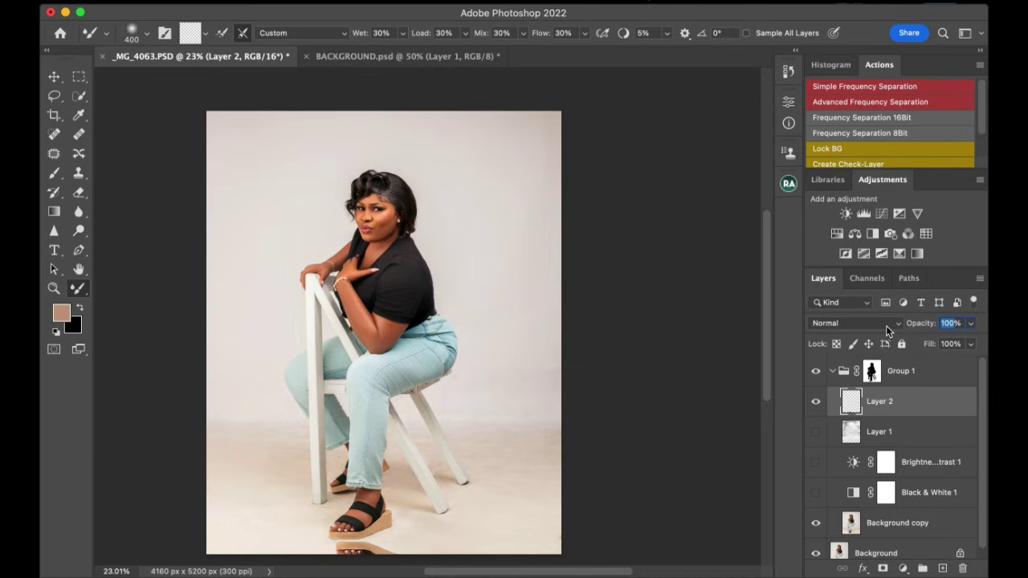
{"action": "type", "text": "38"}
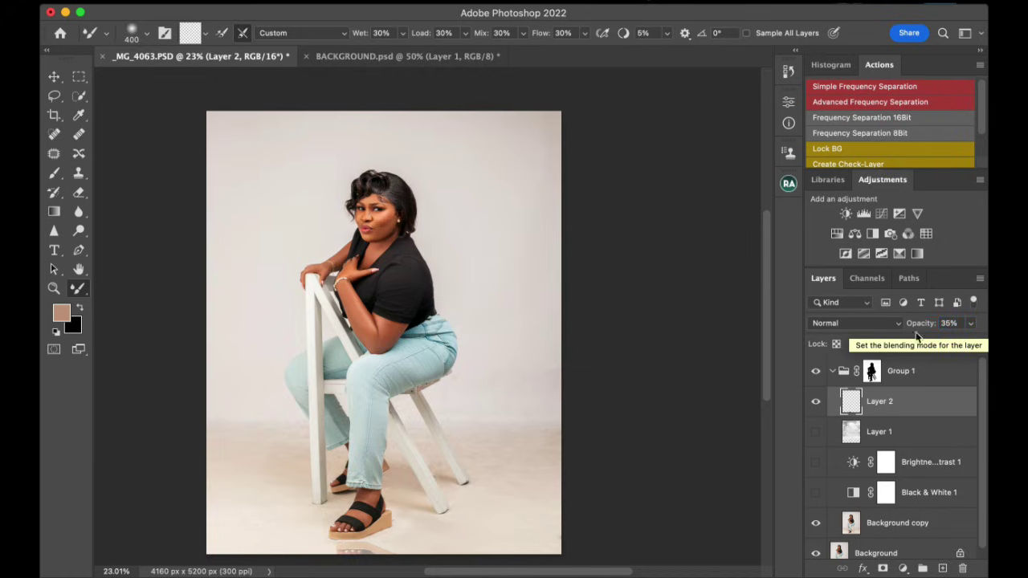
{"action": "left_click", "coordinate": [963, 344]}
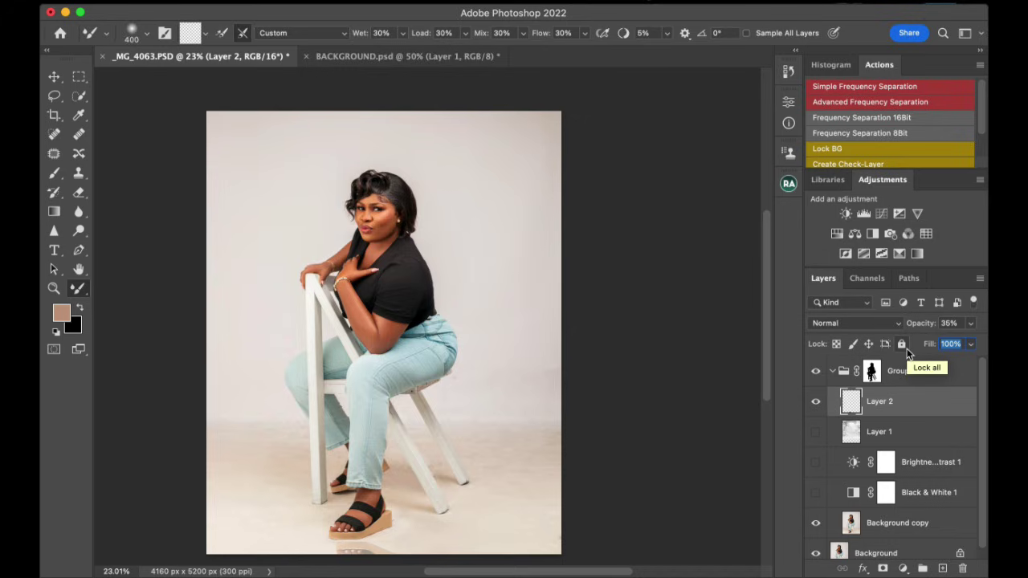
{"action": "type", "text": "45"}
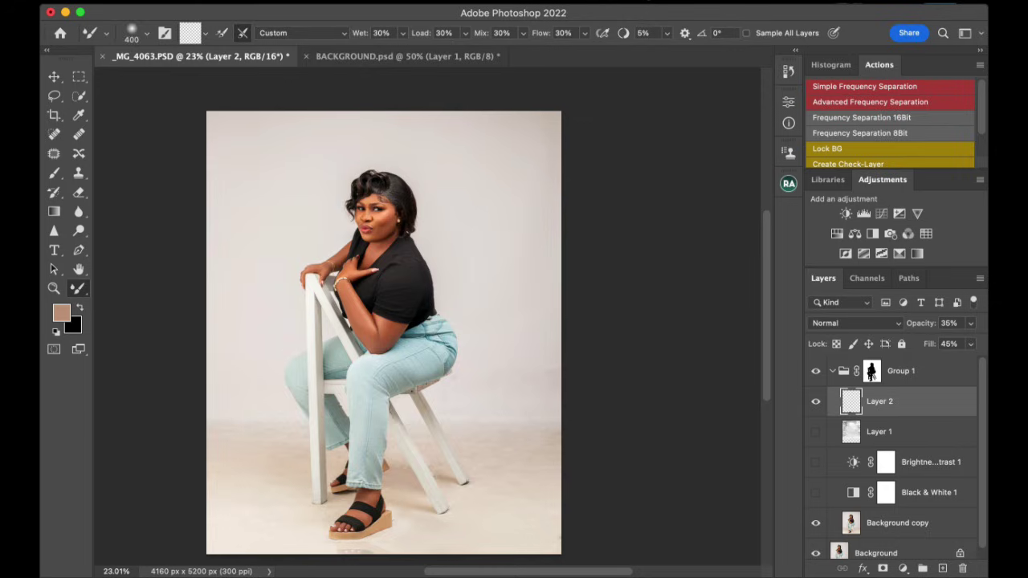
Step: Blur the Layer 2 reflection at a 5-pixel radius, then unhide Layer 1 and the adjustment layers
{"action": "left_click", "coordinate": [399, 2]}
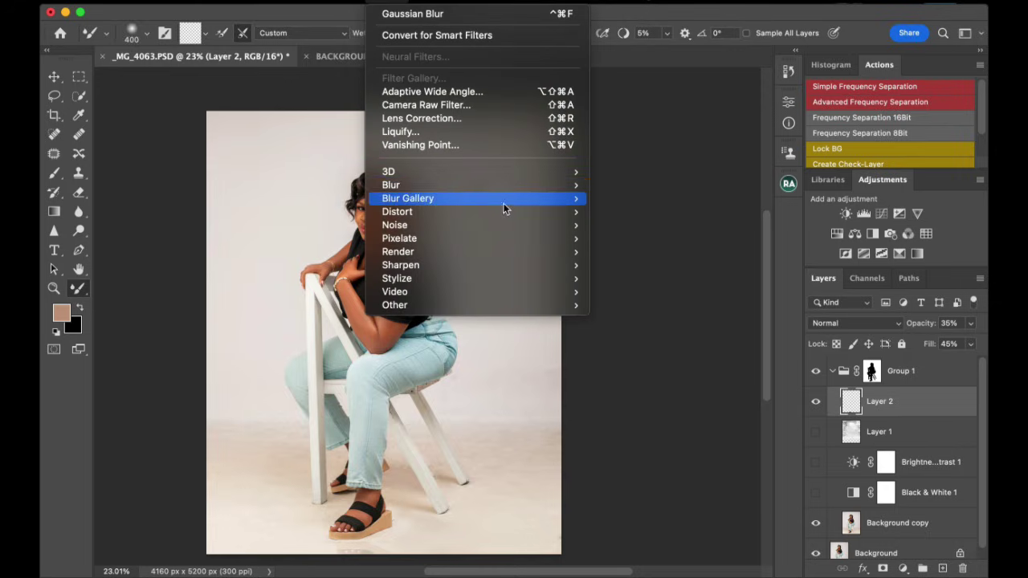
{"action": "mouse_move", "coordinate": [505, 181]}
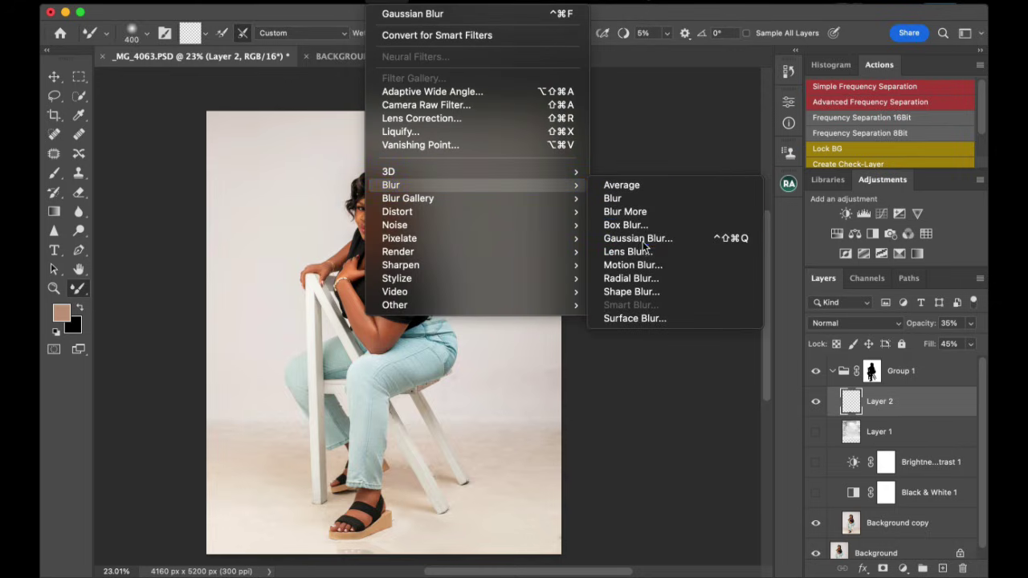
{"action": "key", "text": "Escape"}
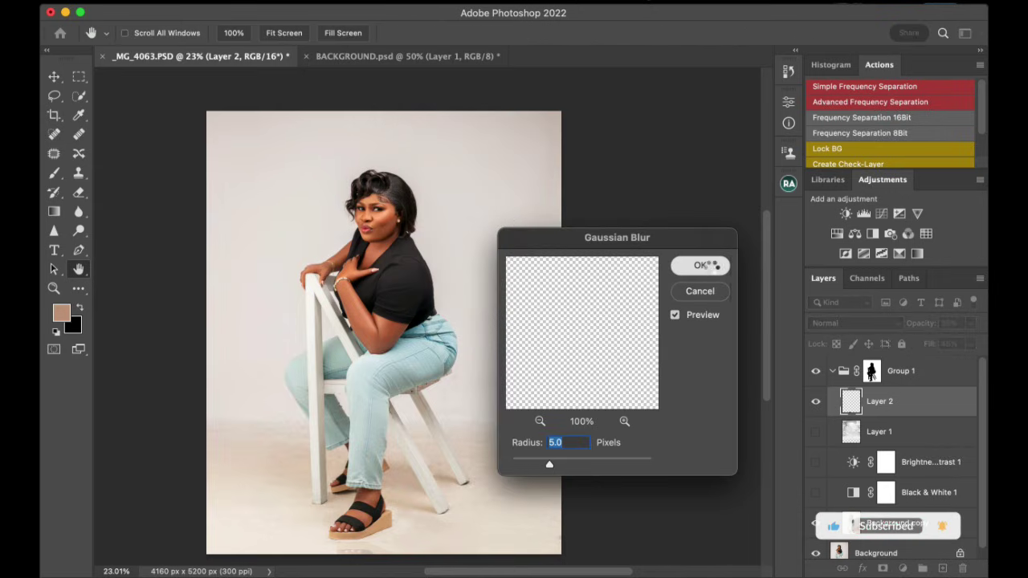
{"action": "left_click", "coordinate": [701, 271]}
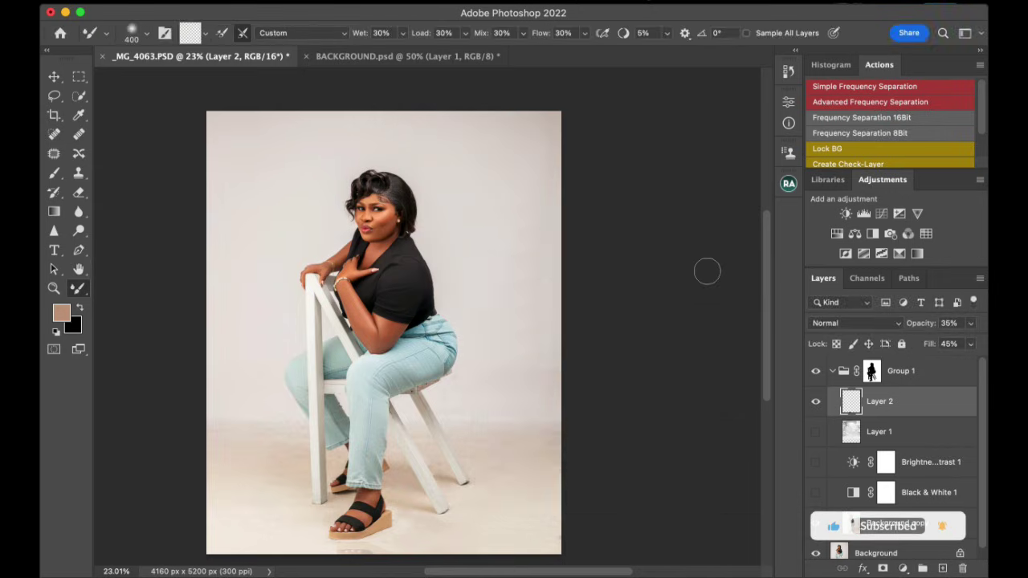
{"action": "left_click_drag", "start_coordinate": [816, 431], "coordinate": [817, 493]}
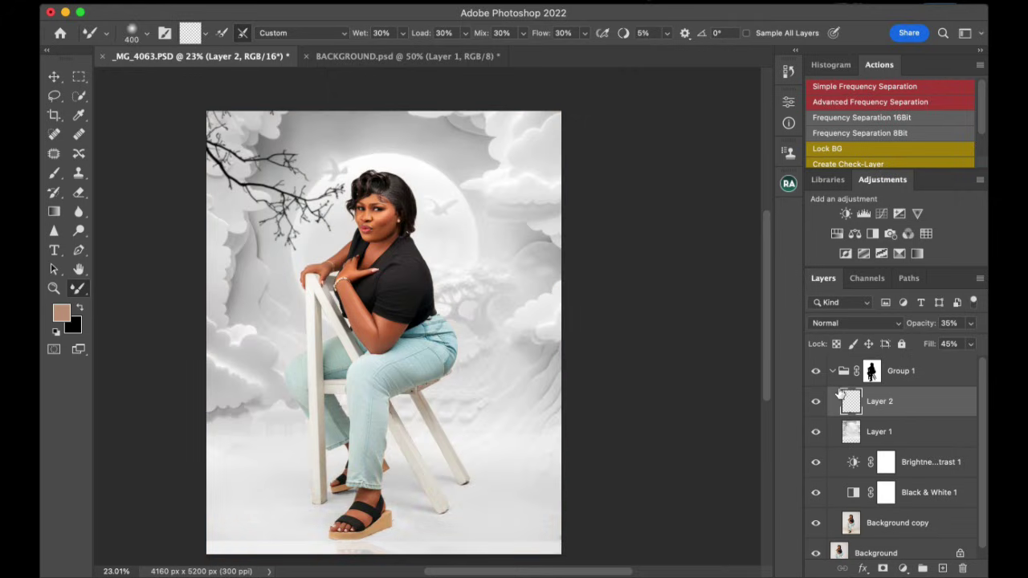
Step: Collapse Group 1 and toggle its visibility to compare the composite with the original photo
{"action": "left_click", "coordinate": [832, 371]}
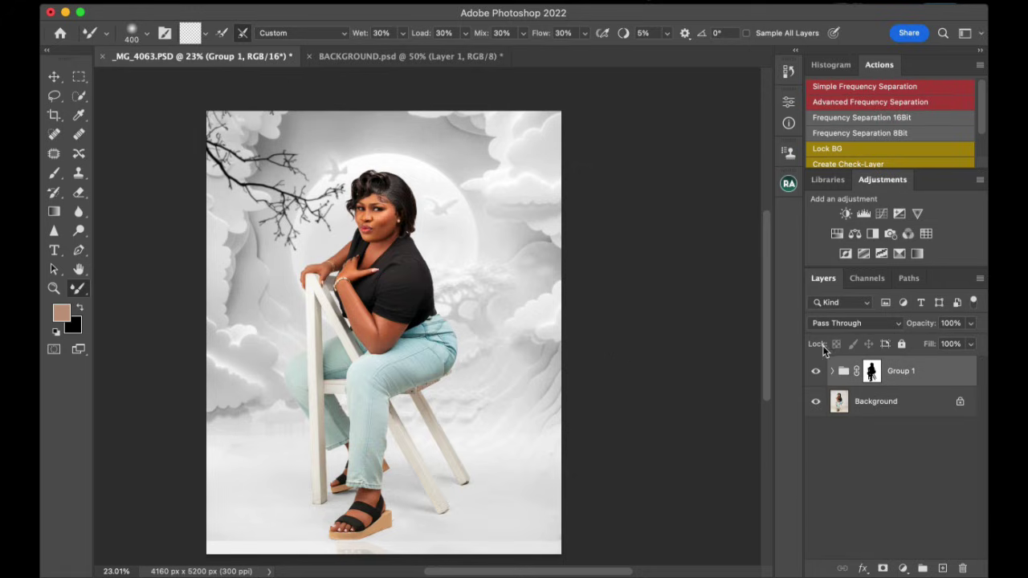
{"action": "left_click", "coordinate": [815, 372]}
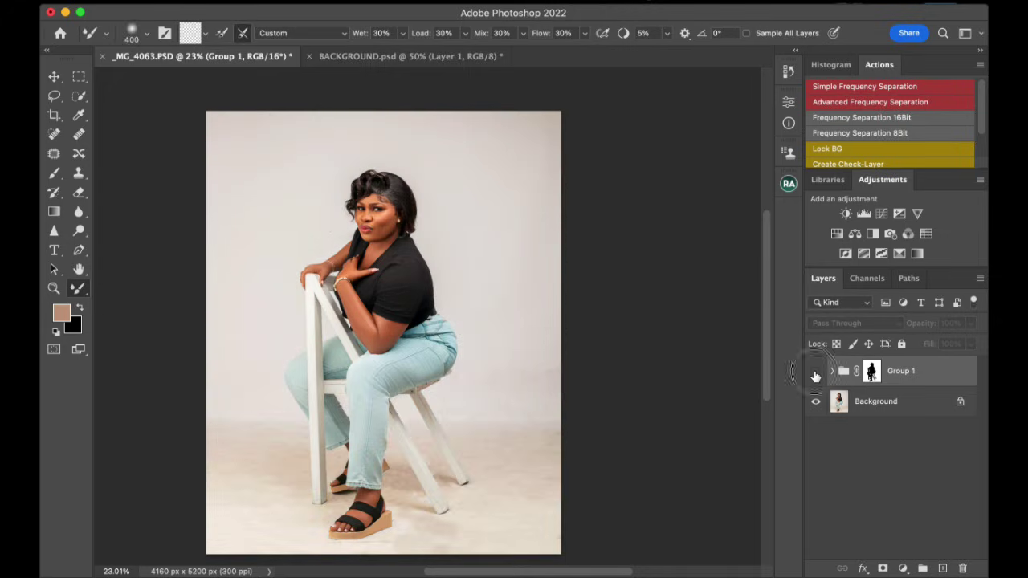
{"action": "left_click", "coordinate": [815, 371]}
{"action": "left_click", "coordinate": [815, 372]}
{"action": "left_click", "coordinate": [815, 372]}
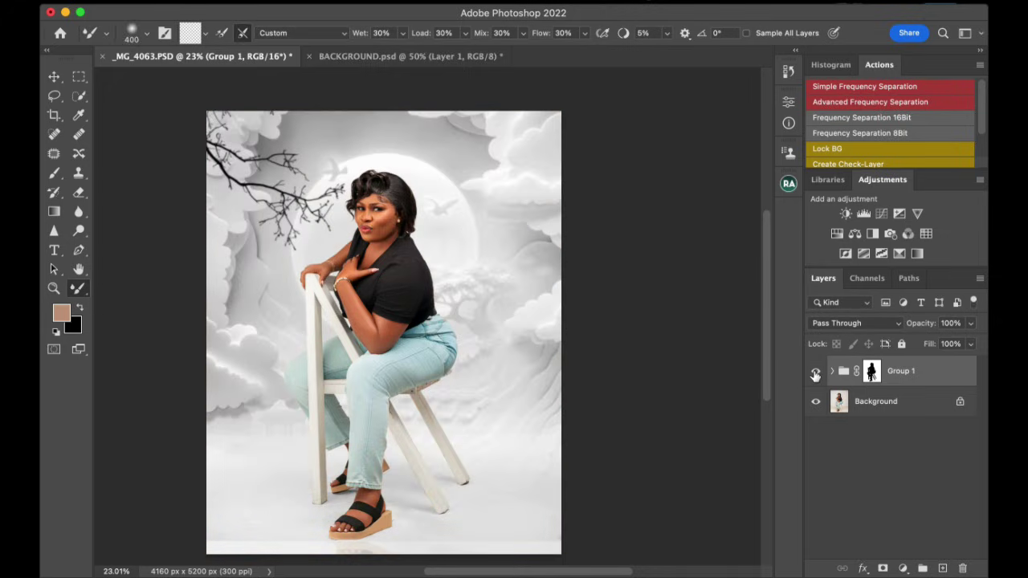